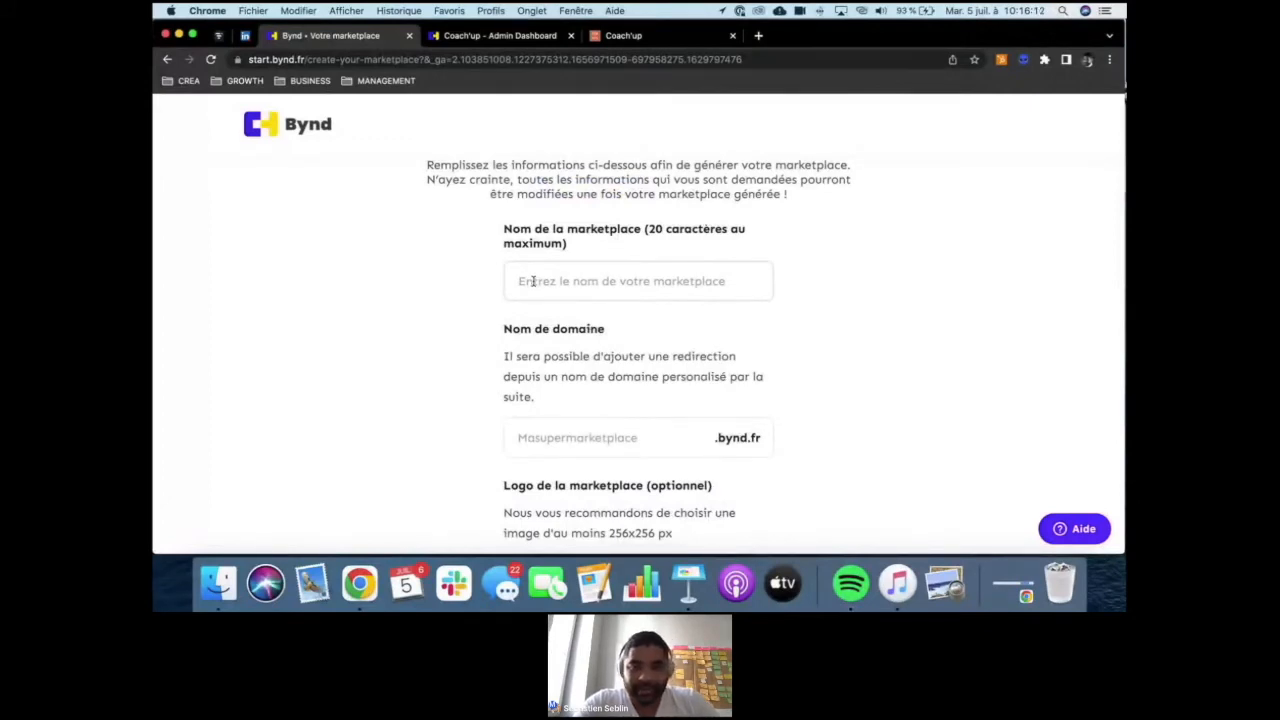
- Name the marketplace "Jardinage" in the marketplace creation form
{"action": "left_click", "coordinate": [533, 281]}
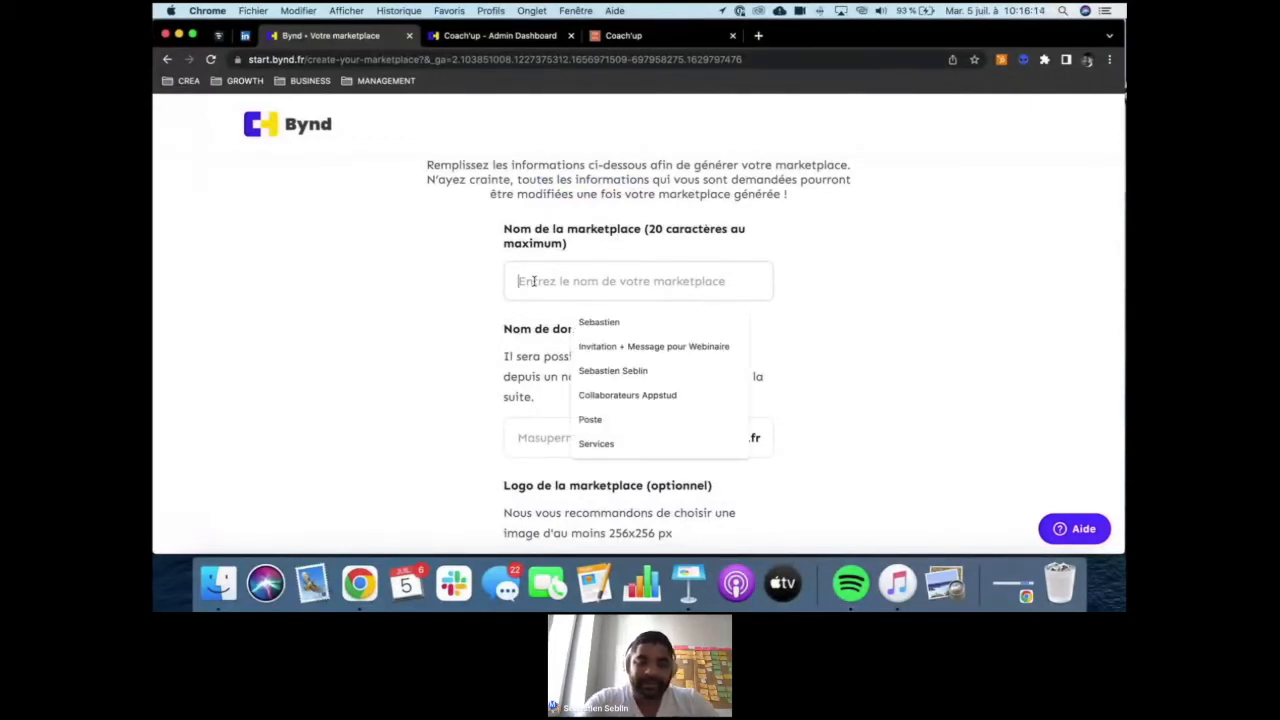
{"action": "type", "text": "Jardin"}
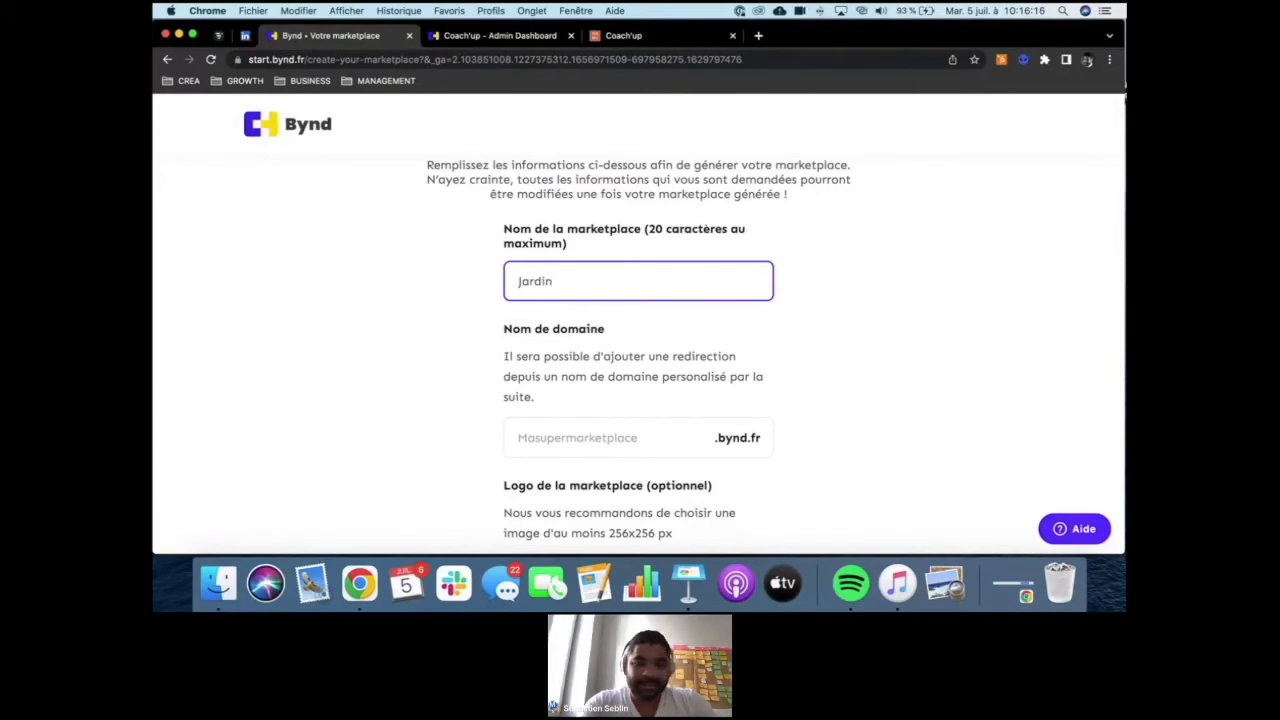
{"action": "type", "text": "nage"}
{"action": "left_click", "coordinate": [326, 327]}
- Set the marketplace's domain name to "jardinage" under .bynd.fr
{"action": "scroll", "coordinate": [326, 327], "scroll_direction": "down", "scroll_amount": 1}
{"action": "scroll", "coordinate": [326, 325], "scroll_direction": "down", "scroll_amount": 4}
{"action": "left_click", "coordinate": [566, 257]}
{"action": "type", "text": "jardinag"}
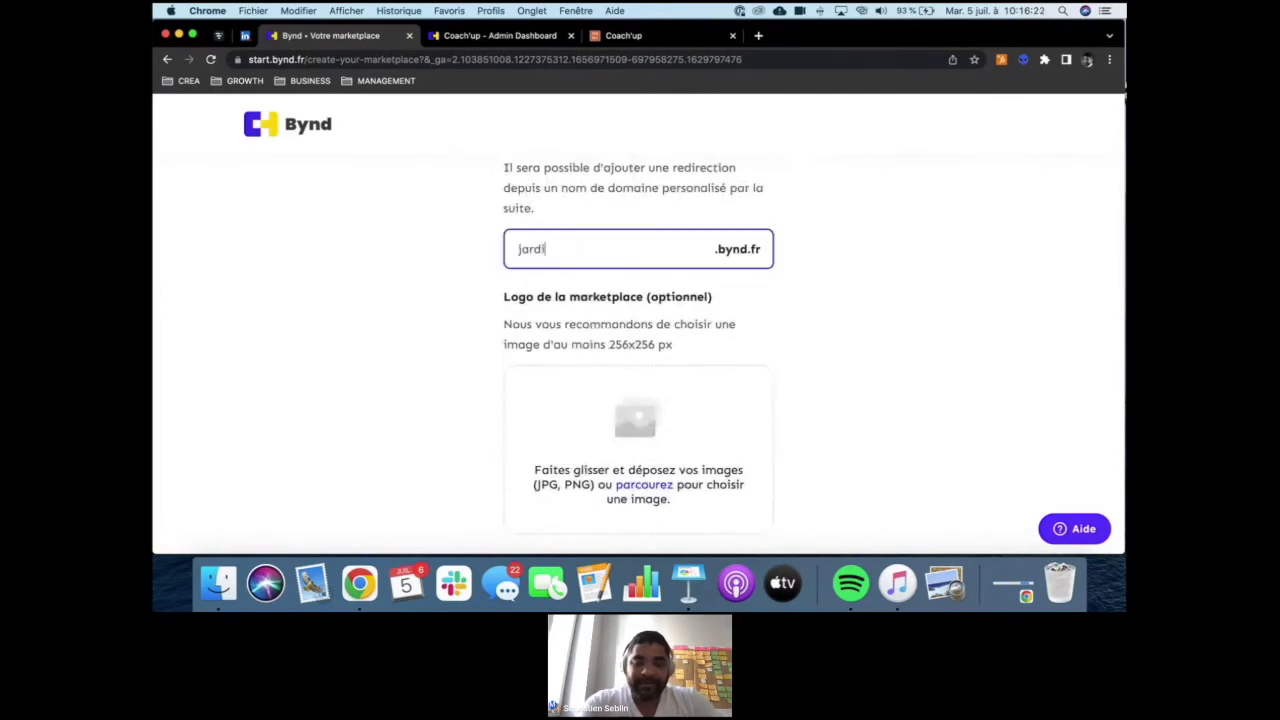
{"action": "left_click", "coordinate": [461, 251]}
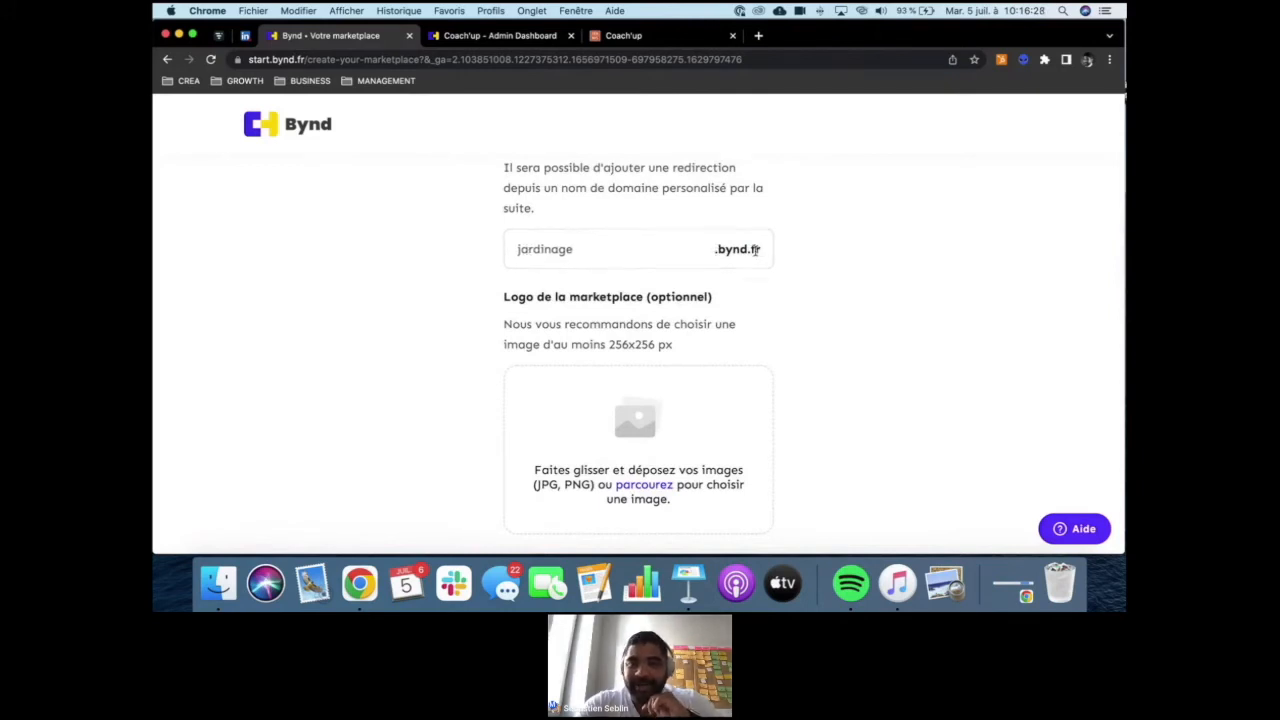
- Upload the green leaf image from the BYND folder in Documents as the marketplace logo
{"action": "scroll", "coordinate": [756, 250], "scroll_direction": "up", "scroll_amount": 1}
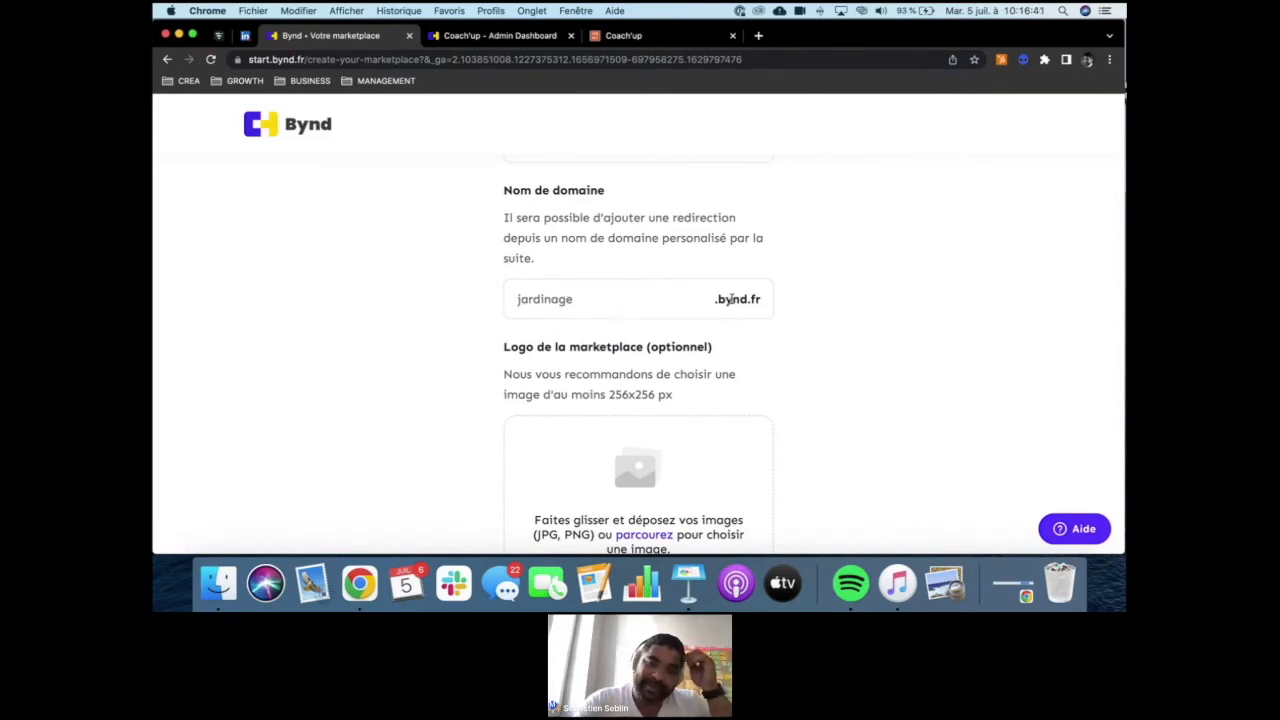
{"action": "scroll", "coordinate": [803, 314], "scroll_direction": "down", "scroll_amount": 1}
{"action": "scroll", "coordinate": [803, 314], "scroll_direction": "down", "scroll_amount": 3}
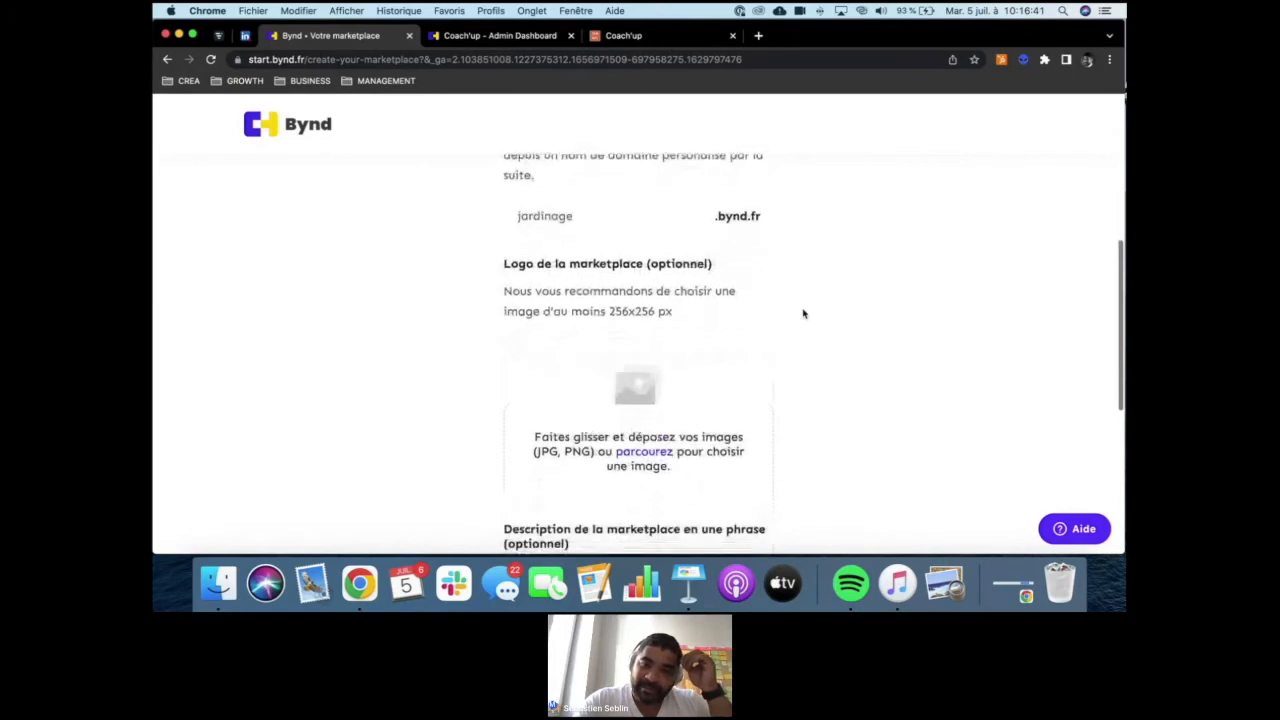
{"action": "scroll", "coordinate": [803, 312], "scroll_direction": "up", "scroll_amount": 2}
{"action": "scroll", "coordinate": [649, 272], "scroll_direction": "down", "scroll_amount": 1}
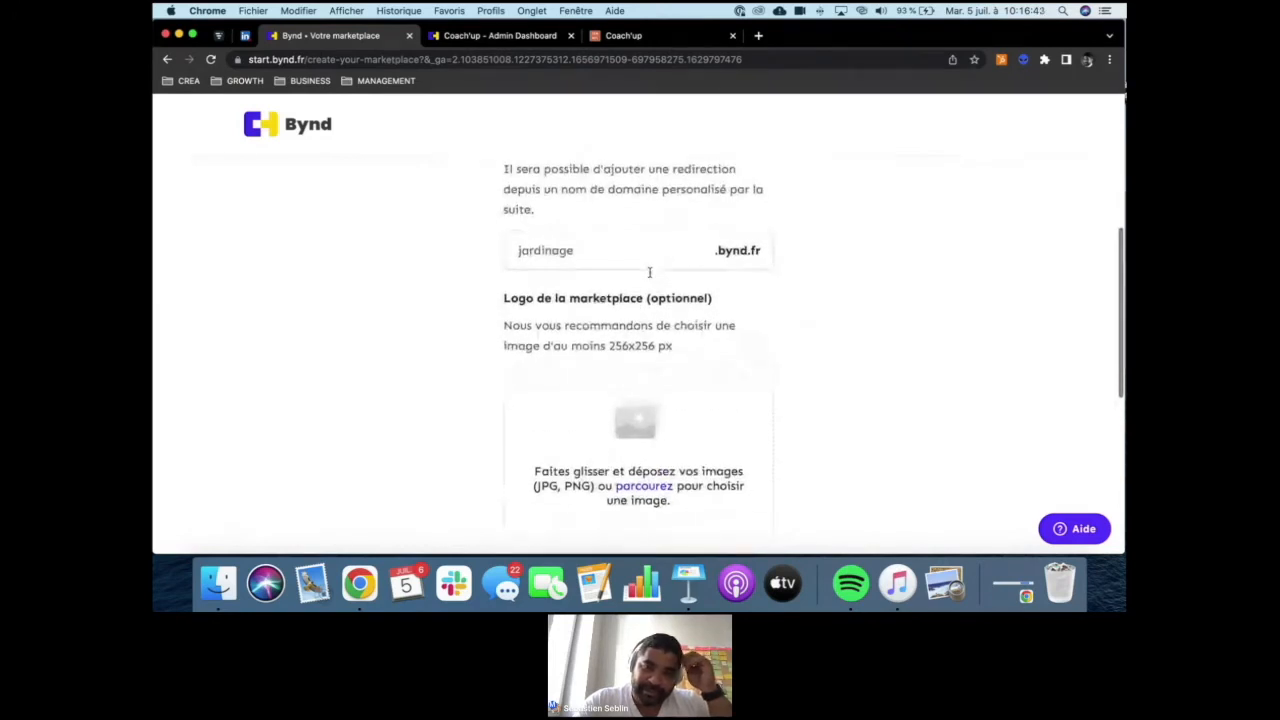
{"action": "scroll", "coordinate": [649, 272], "scroll_direction": "down", "scroll_amount": 3}
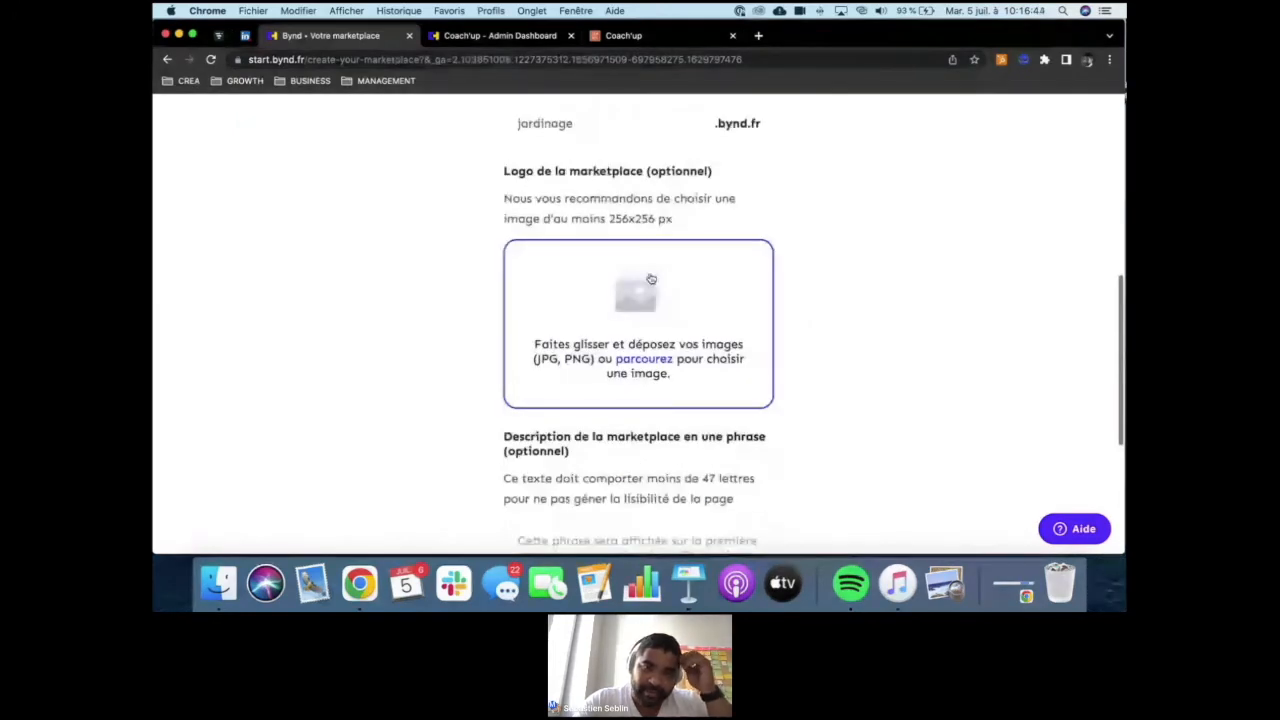
{"action": "left_click", "coordinate": [651, 279]}
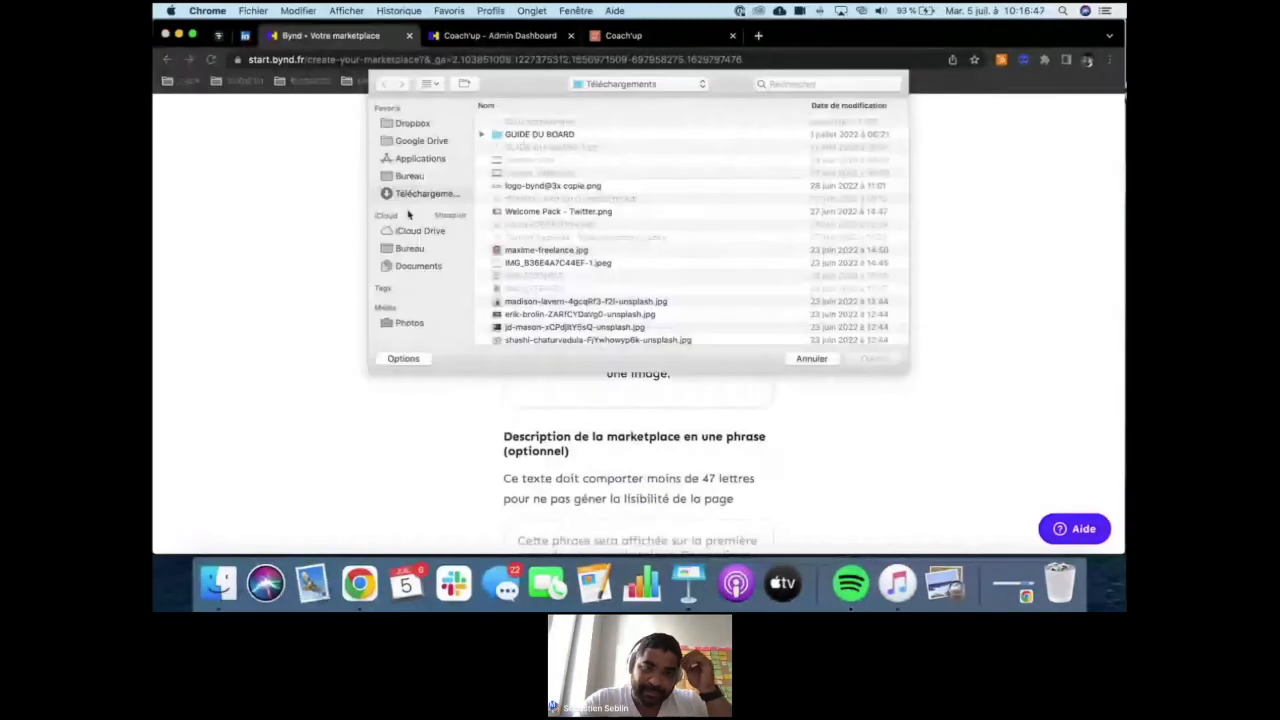
{"action": "left_click", "coordinate": [415, 265]}
{"action": "double_click", "coordinate": [514, 123]}
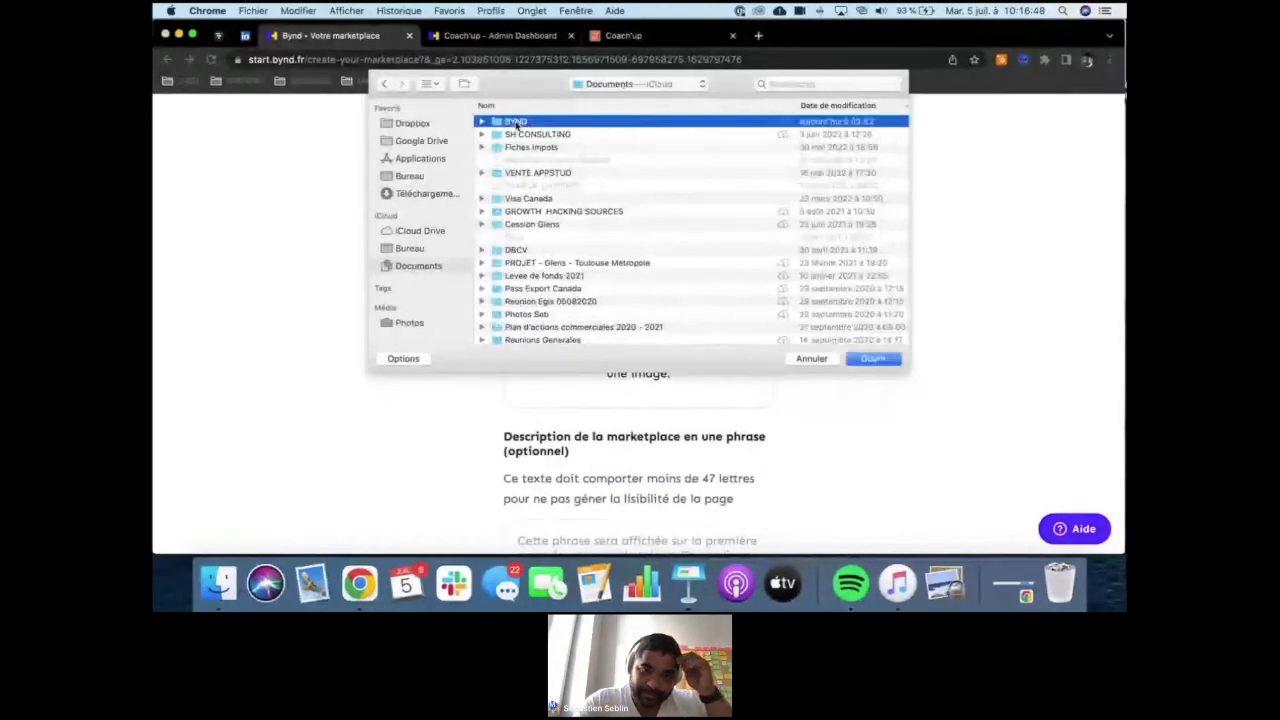
{"action": "double_click", "coordinate": [523, 123]}
{"action": "double_click", "coordinate": [513, 136]}
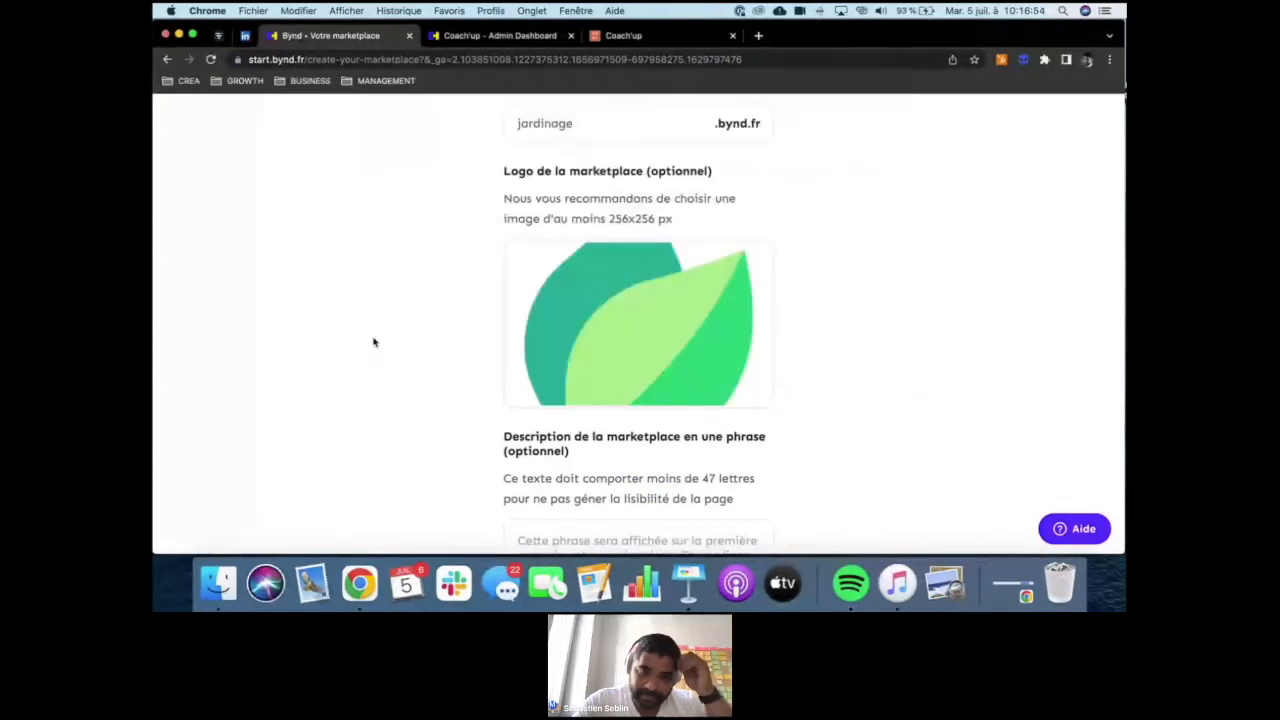
- Describe the marketplace as "La market place des jardiniers" and continue to the registration form
{"action": "scroll", "coordinate": [373, 342], "scroll_direction": "down", "scroll_amount": 4}
{"action": "scroll", "coordinate": [373, 342], "scroll_direction": "down", "scroll_amount": 1}
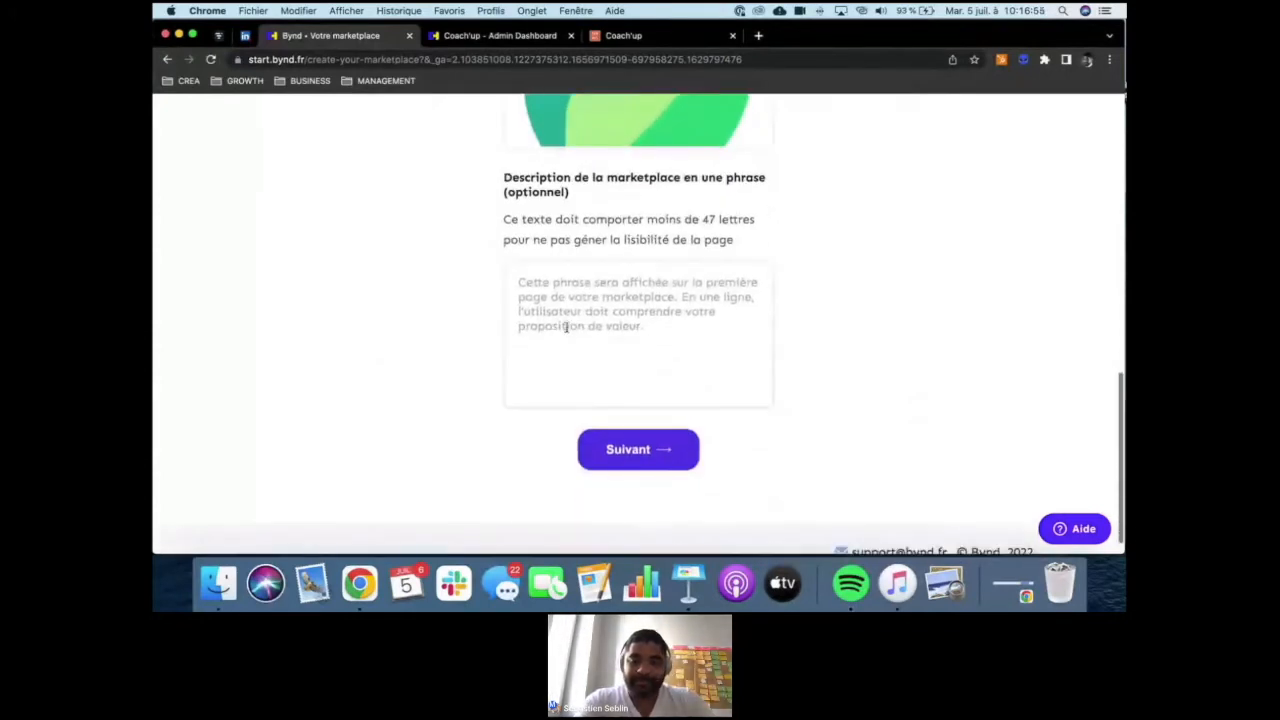
{"action": "left_click", "coordinate": [561, 308]}
{"action": "type", "text": "La ma"}
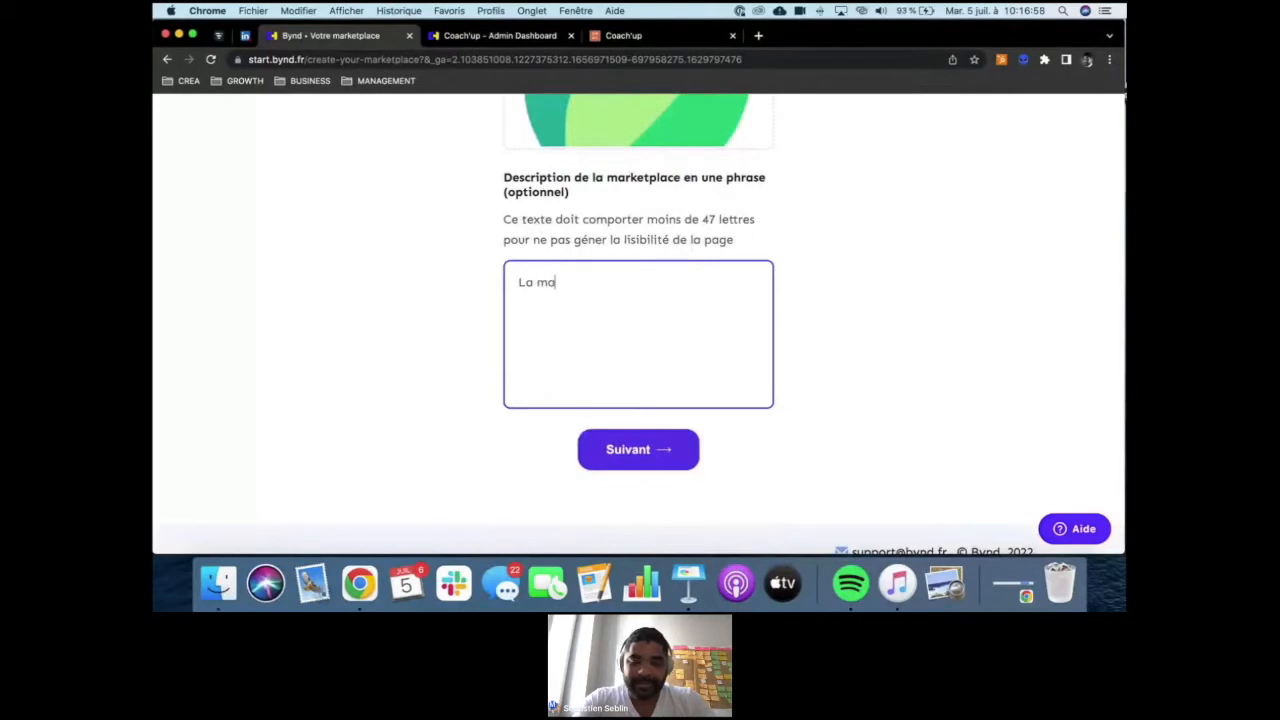
{"action": "type", "text": "rket place des jardinie"}
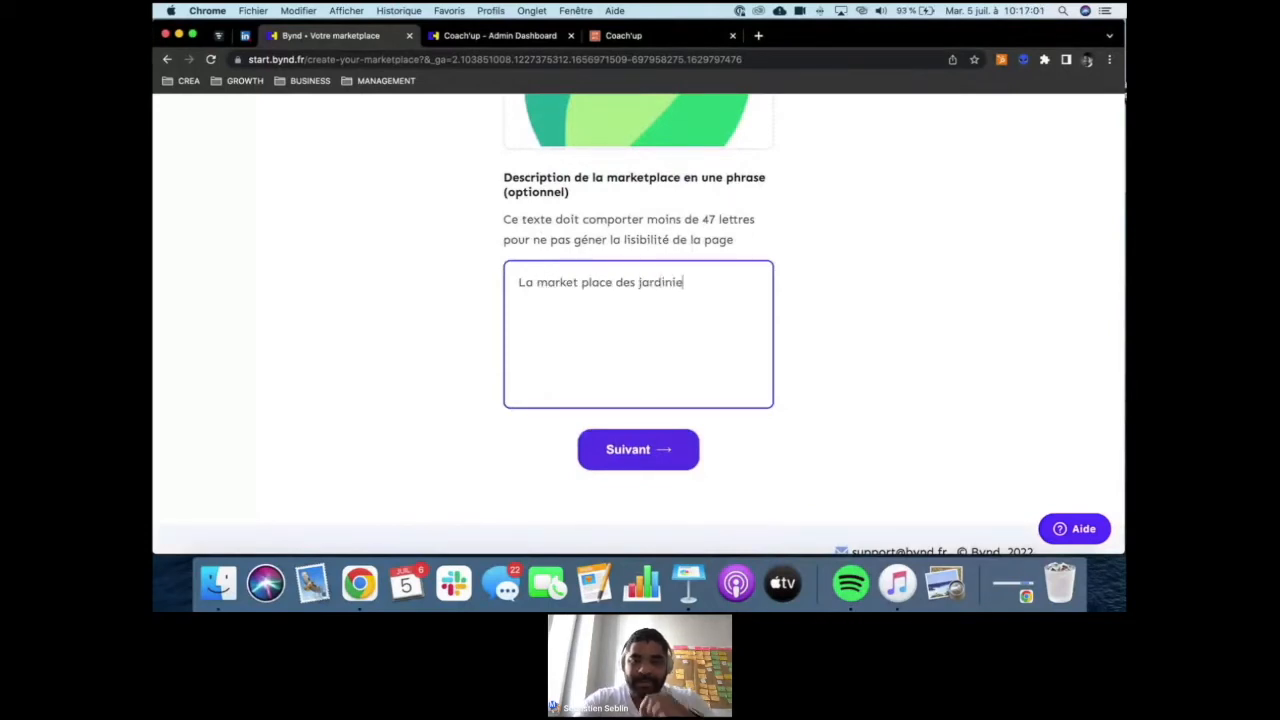
{"action": "type", "text": "rs"}
{"action": "left_click", "coordinate": [614, 450]}
- Enter the account owner's first name and last name in the registration form
{"action": "scroll", "coordinate": [594, 334], "scroll_direction": "down", "scroll_amount": 3}
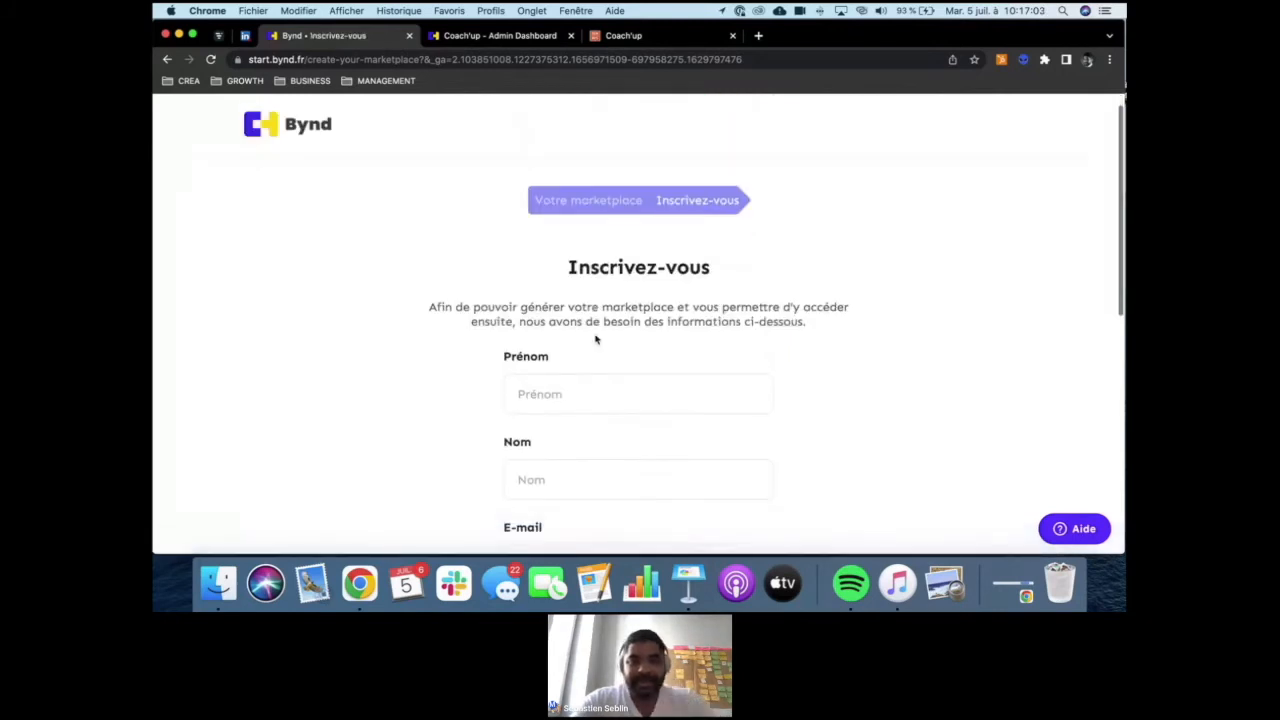
{"action": "left_click", "coordinate": [594, 243]}
{"action": "type", "text": "Seb"}
{"action": "key", "text": "Tab"}
{"action": "type", "text": "Seb"}
{"action": "key", "text": "Tab"}
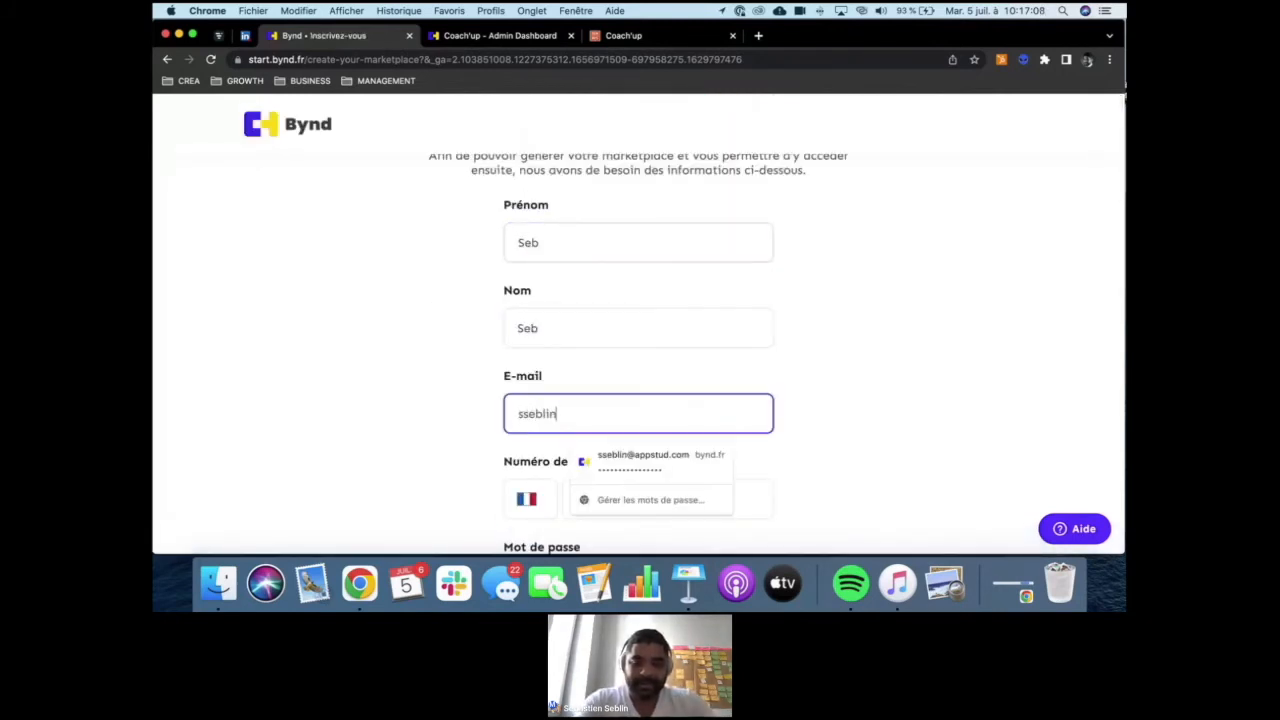
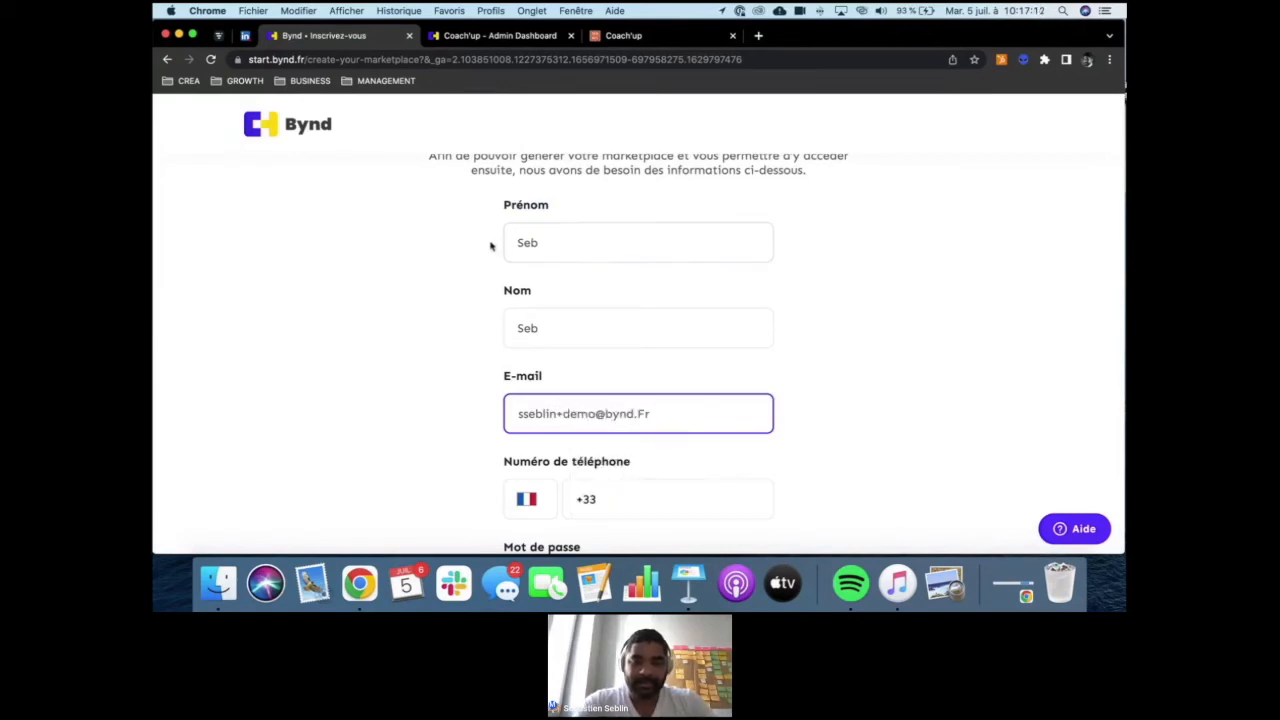
- Fill in the account owner's e-mail address and French phone number in the registration form
{"action": "scroll", "coordinate": [491, 246], "scroll_direction": "down", "scroll_amount": 3}
{"action": "left_click", "coordinate": [636, 364]}
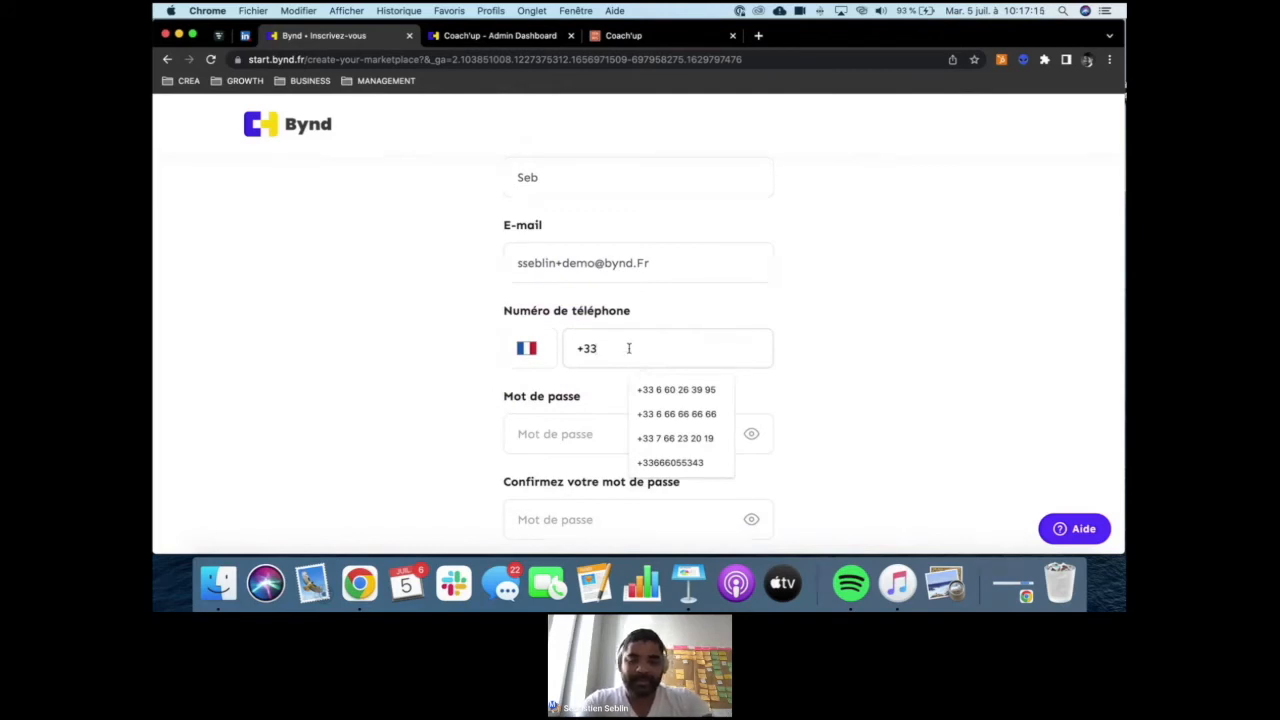
{"action": "type", "text": "6 60 55 34 3"}
- Enter the account password, reveal it and remove its extra last character
{"action": "left_click", "coordinate": [568, 437]}
{"action": "type", "text": "••••••••"}
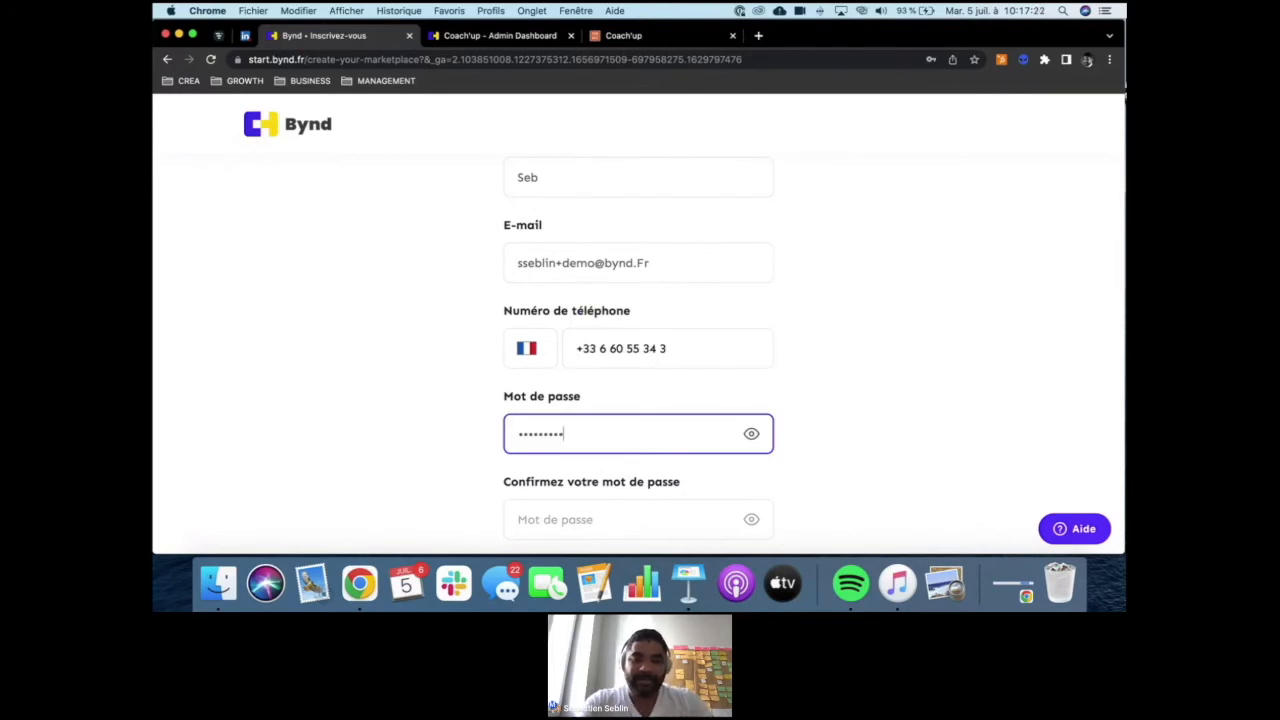
{"action": "type", "text": "89"}
{"action": "left_click", "coordinate": [751, 433]}
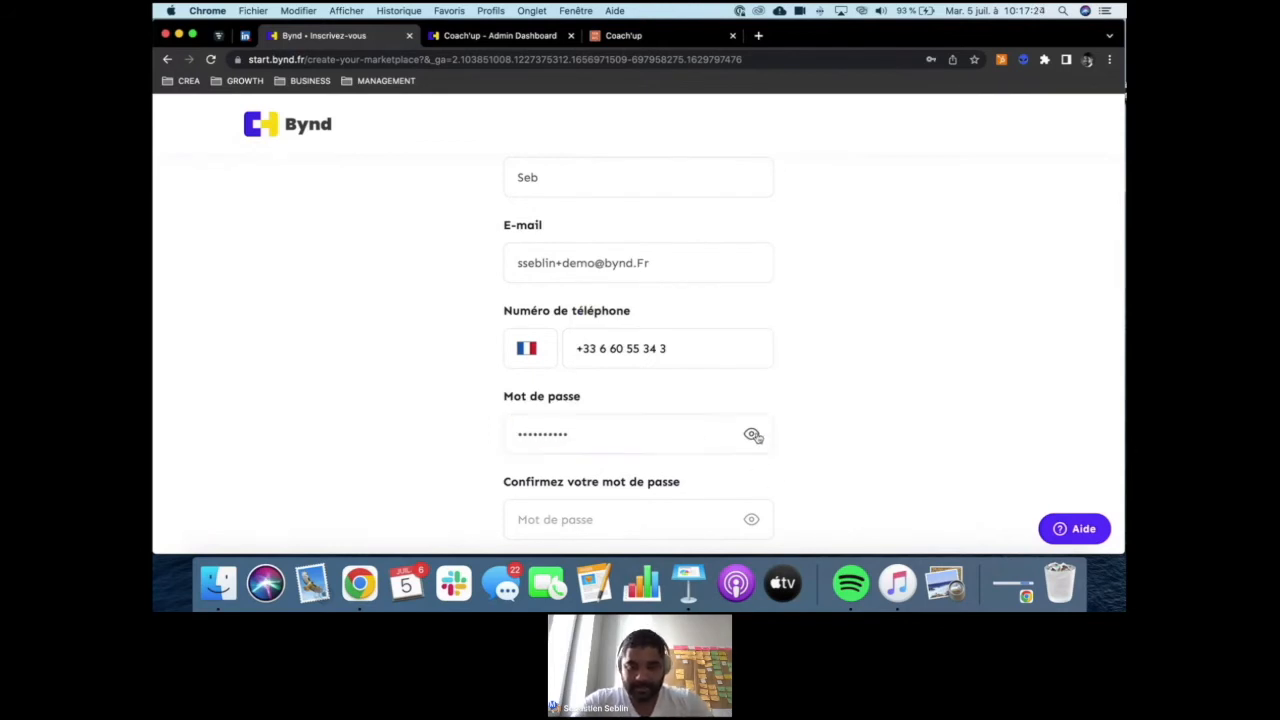
{"action": "scroll", "coordinate": [813, 410], "scroll_direction": "down", "scroll_amount": 1}
{"action": "scroll", "coordinate": [813, 410], "scroll_direction": "down", "scroll_amount": 2}
{"action": "left_click", "coordinate": [572, 361]}
{"action": "key", "text": "BackSpace"}
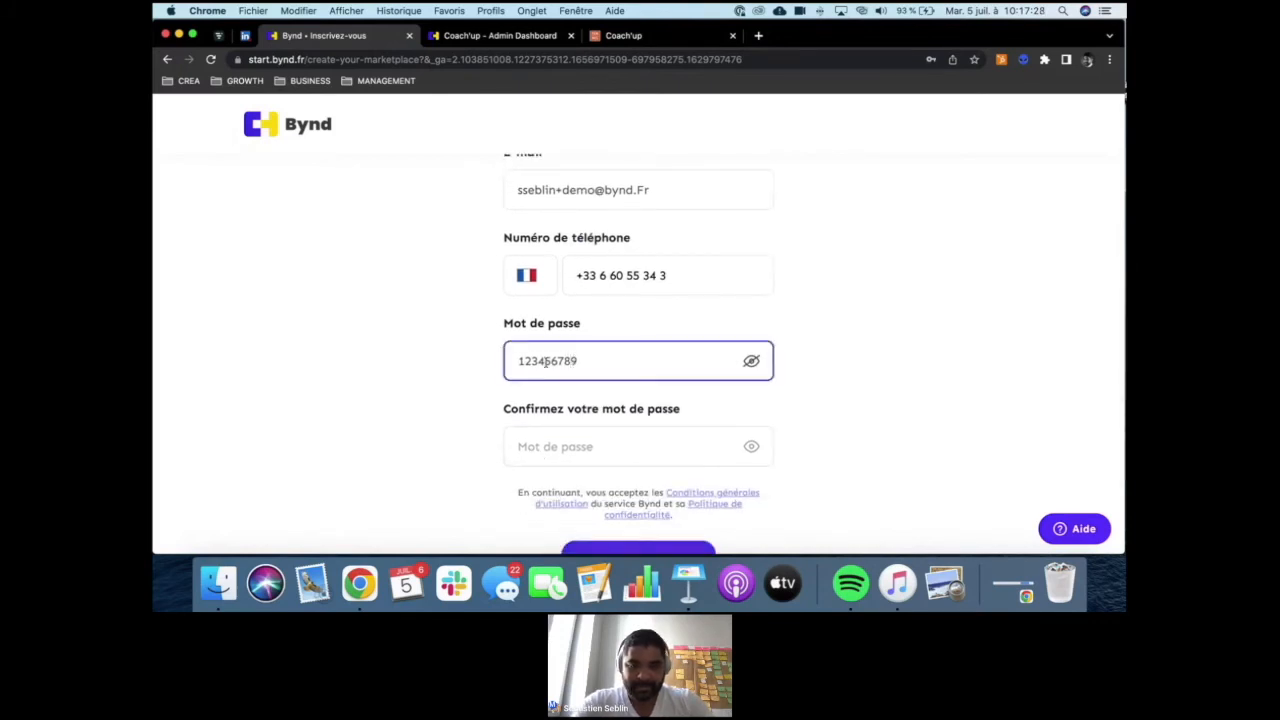
- Repeat the same account password in the confirmation field and submit the registration to generate the marketplace
{"action": "key", "text": "super+a"}
{"action": "left_click", "coordinate": [556, 440]}
{"action": "key", "text": "super+v"}
{"action": "scroll", "coordinate": [387, 434], "scroll_direction": "down", "scroll_amount": 4}
{"action": "left_click", "coordinate": [612, 459]}
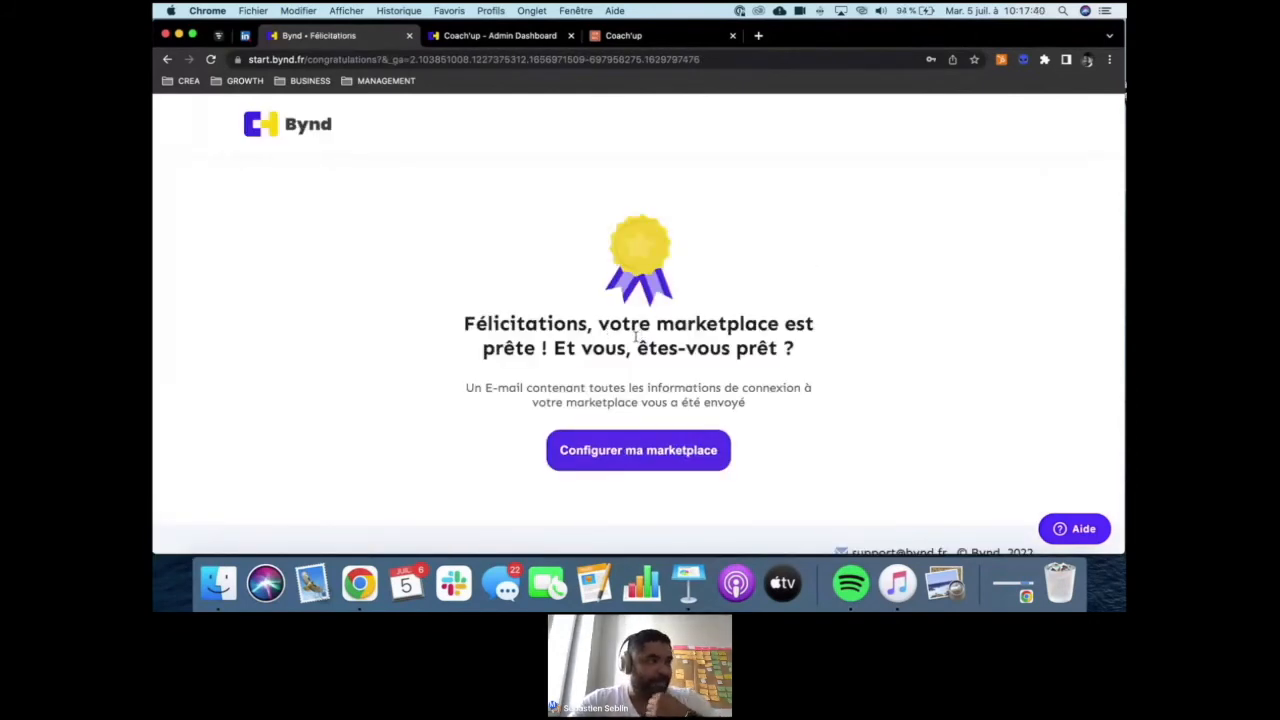
- Open the new marketplace's configuration and fill in the account's e-mail on its login page
{"action": "left_click", "coordinate": [606, 459]}
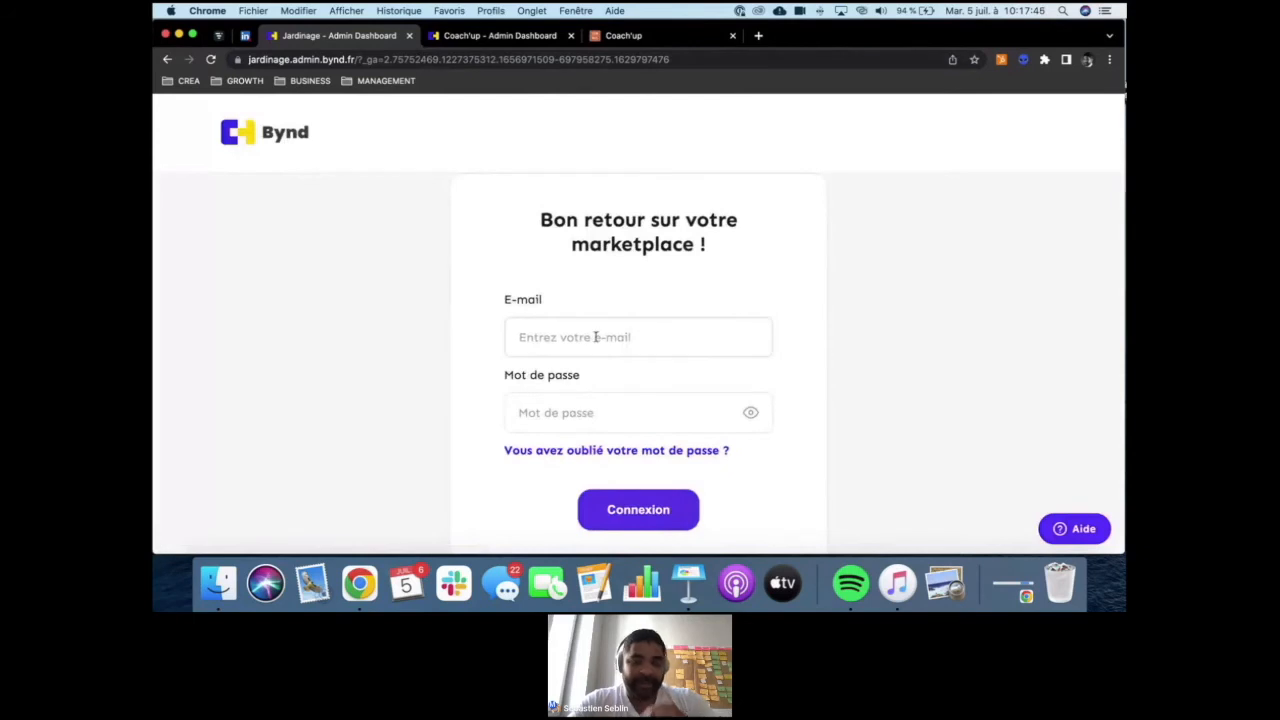
{"action": "left_click", "coordinate": [575, 337]}
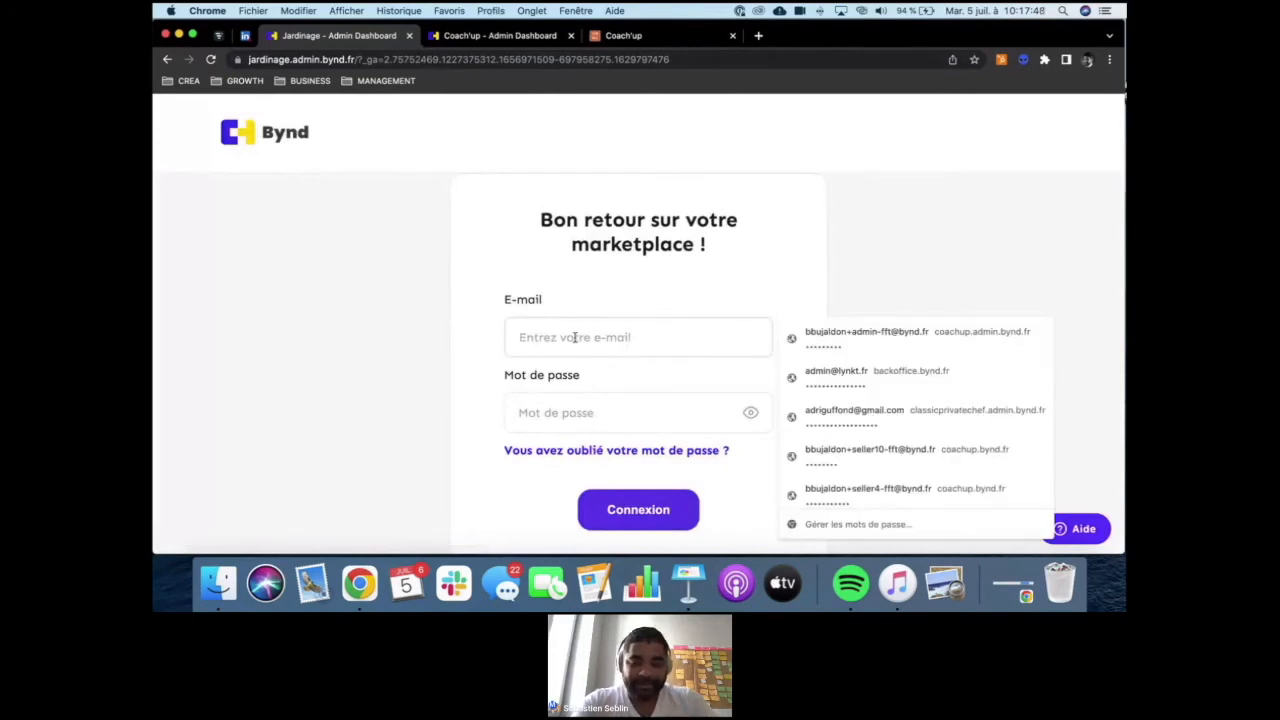
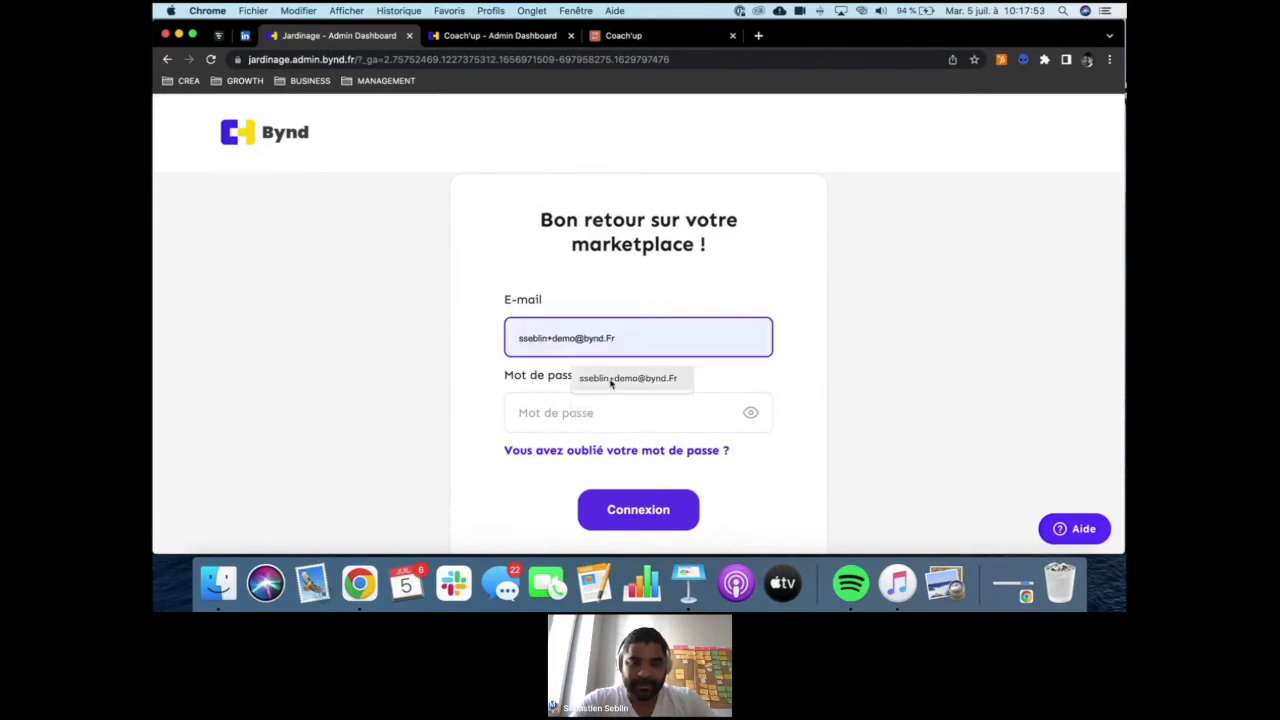
{"action": "left_click", "coordinate": [611, 379]}
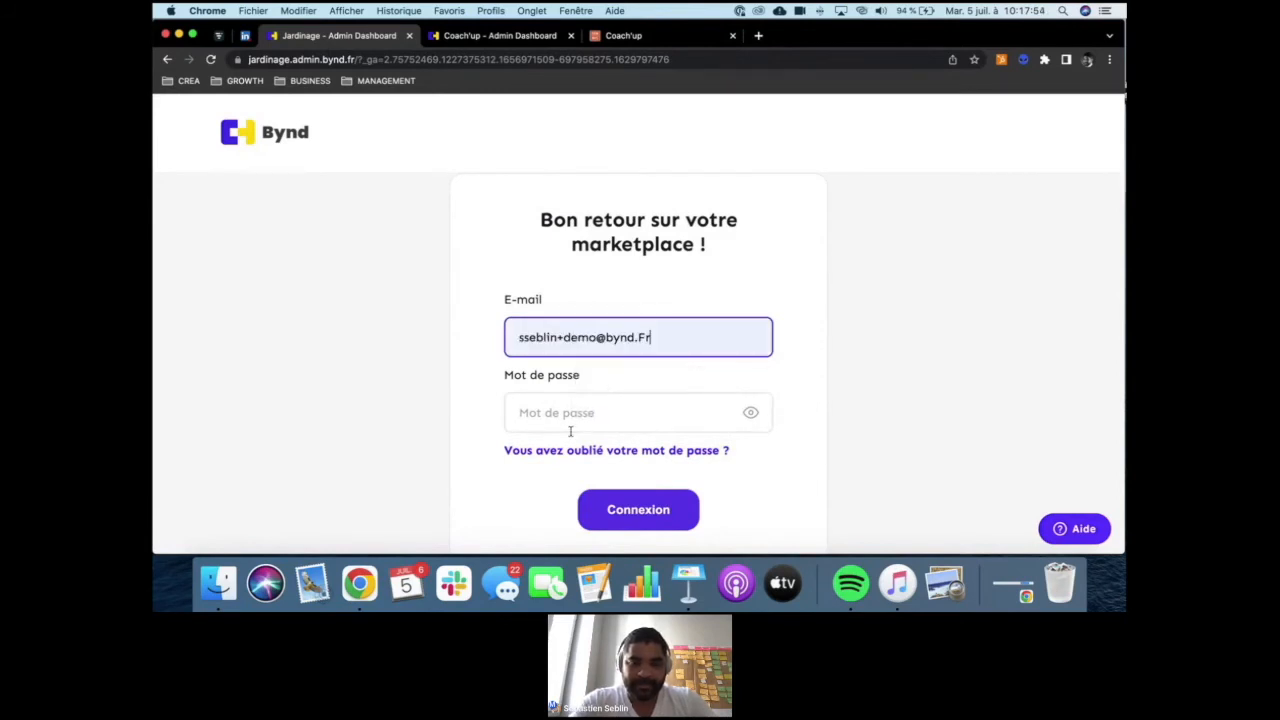
- Enter the account password in readable form and log in to the marketplace's admin dashboard
{"action": "left_click", "coordinate": [622, 414]}
{"action": "left_click", "coordinate": [751, 414]}
{"action": "left_click", "coordinate": [663, 420]}
{"action": "type", "text": "123456789"}
{"action": "left_click", "coordinate": [646, 515]}
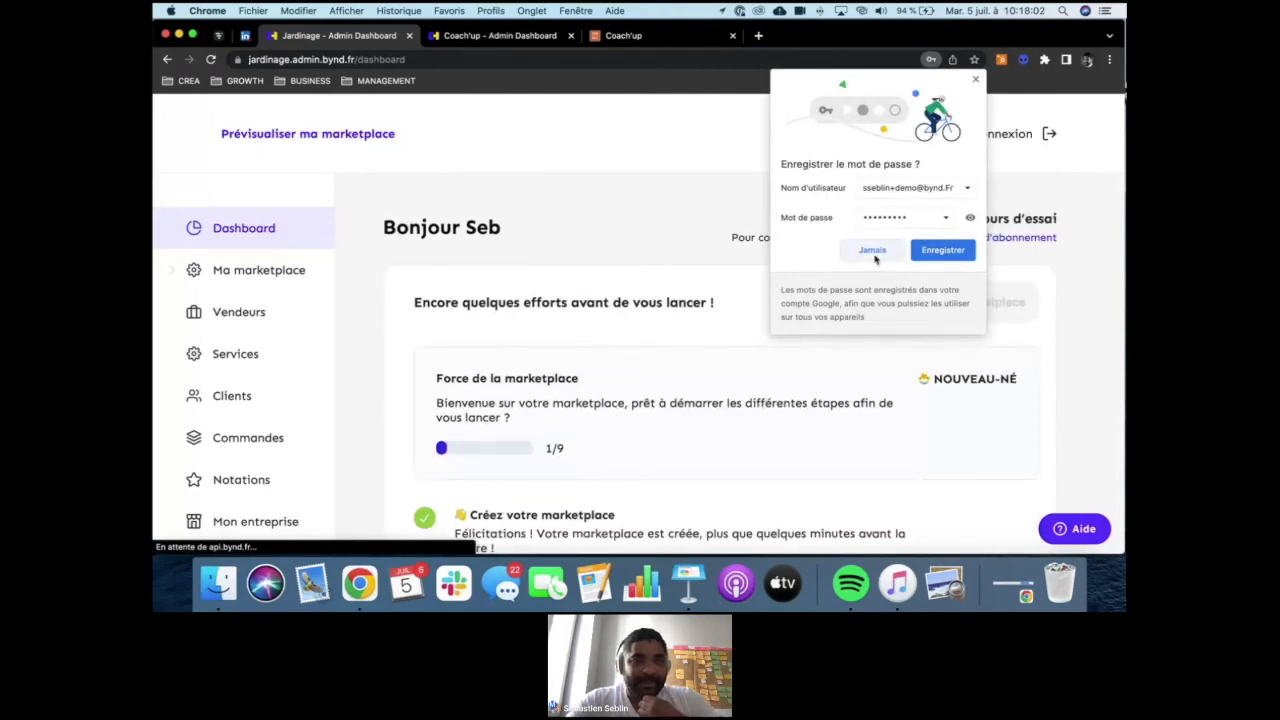
- Preview the marketplace and look through its home page from the header down to the footer
{"action": "left_click", "coordinate": [308, 133]}
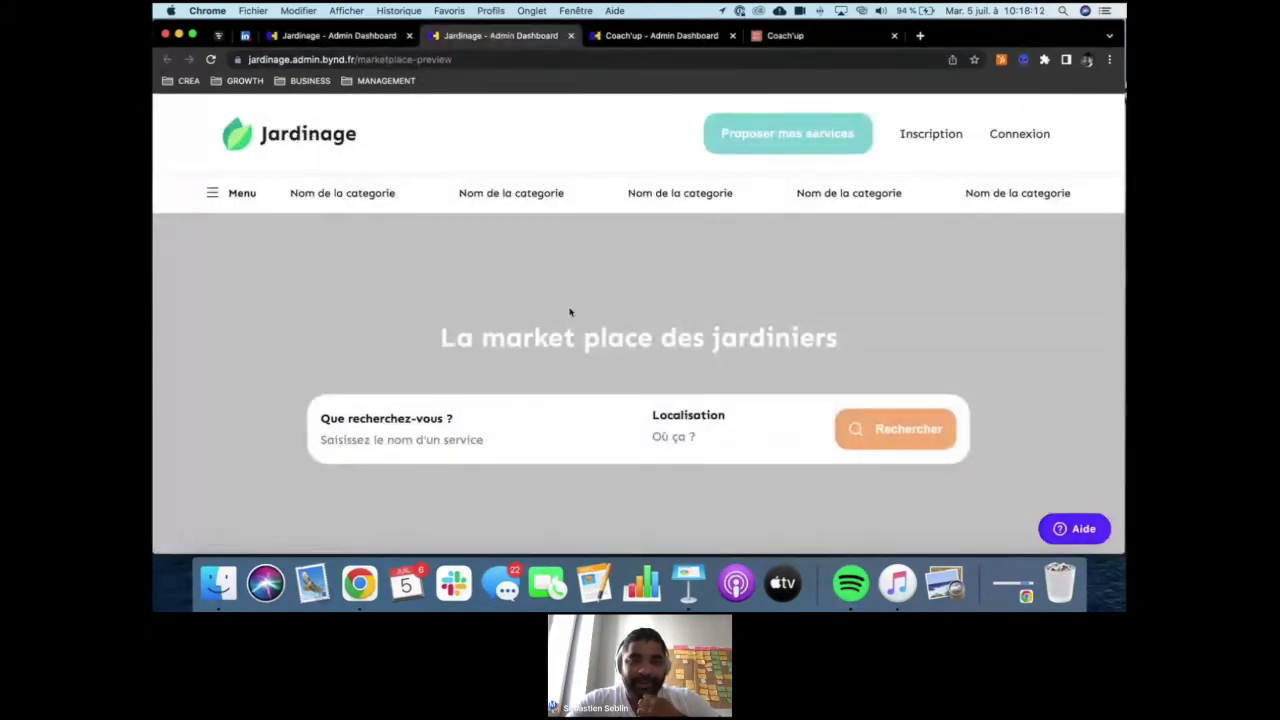
{"action": "scroll", "coordinate": [676, 340], "scroll_direction": "down", "scroll_amount": 4}
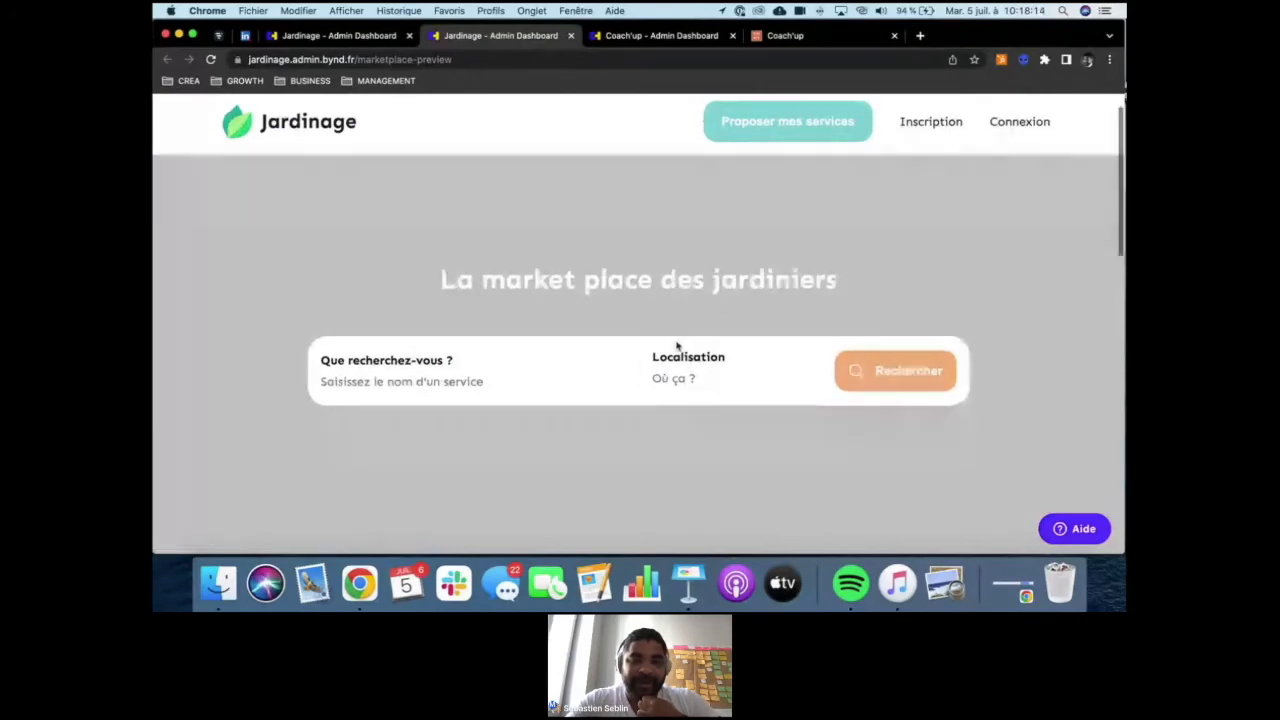
{"action": "scroll", "coordinate": [520, 326], "scroll_direction": "down", "scroll_amount": 15}
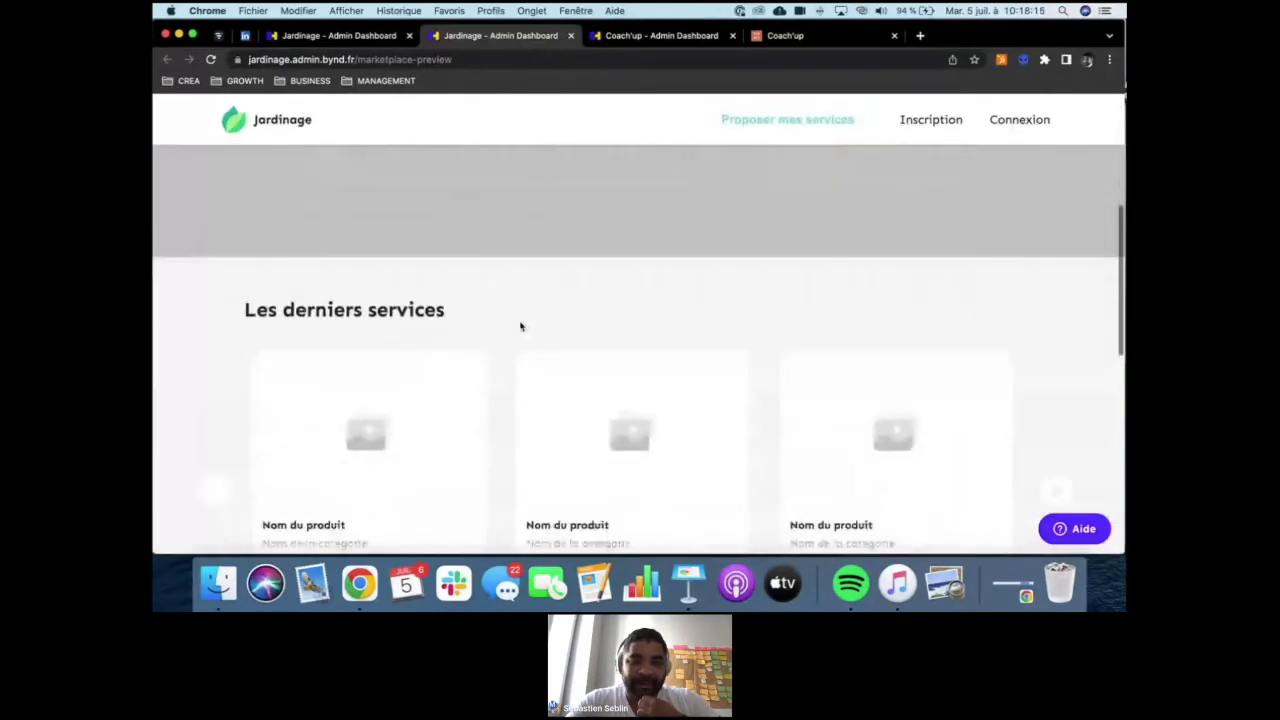
{"action": "scroll", "coordinate": [520, 326], "scroll_direction": "down", "scroll_amount": 5}
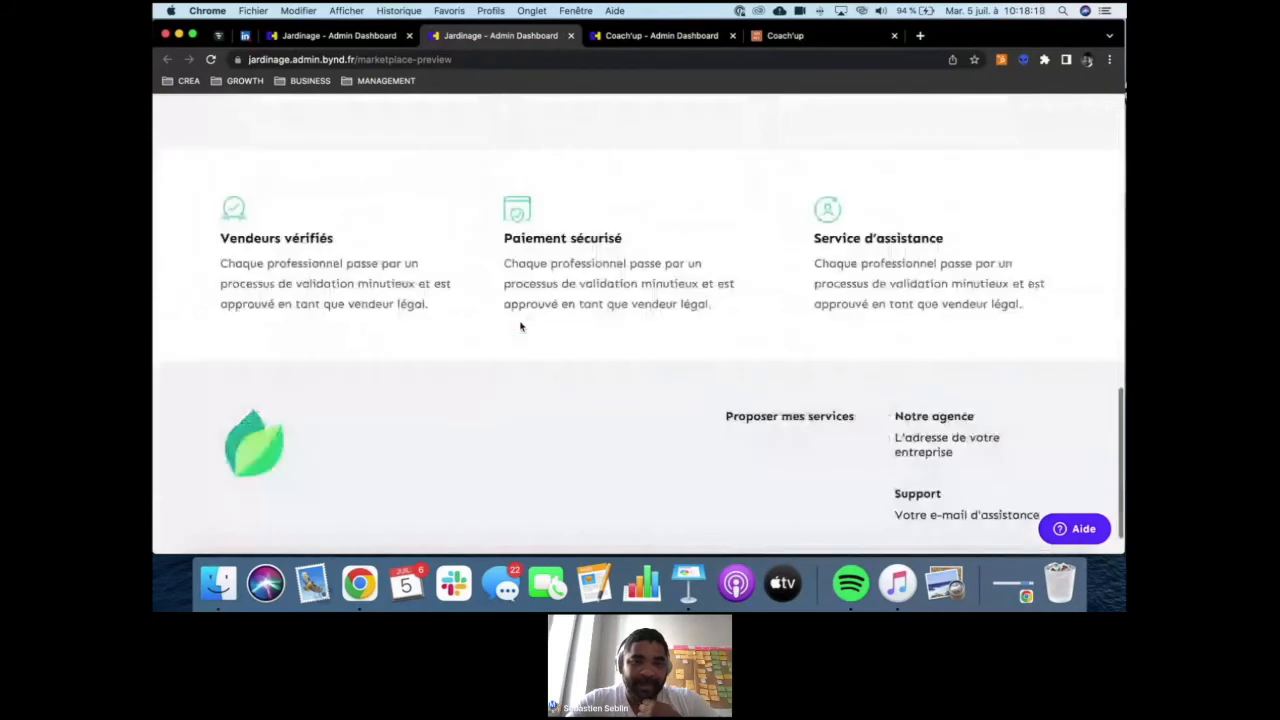
{"action": "scroll", "coordinate": [520, 326], "scroll_direction": "up", "scroll_amount": 20}
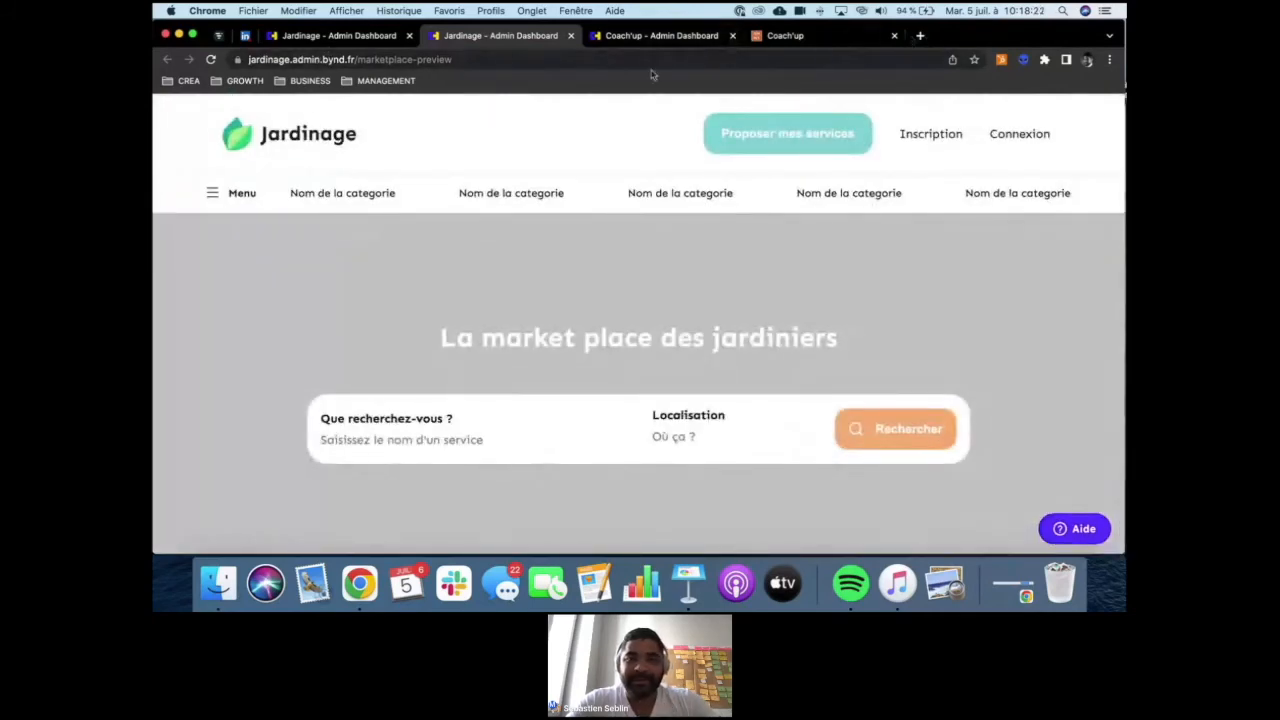
- Open the marketplace's public address jardinage.bynd.fr and read the notice on its page
{"action": "left_click", "coordinate": [356, 60]}
{"action": "type", "text": "jardi"}
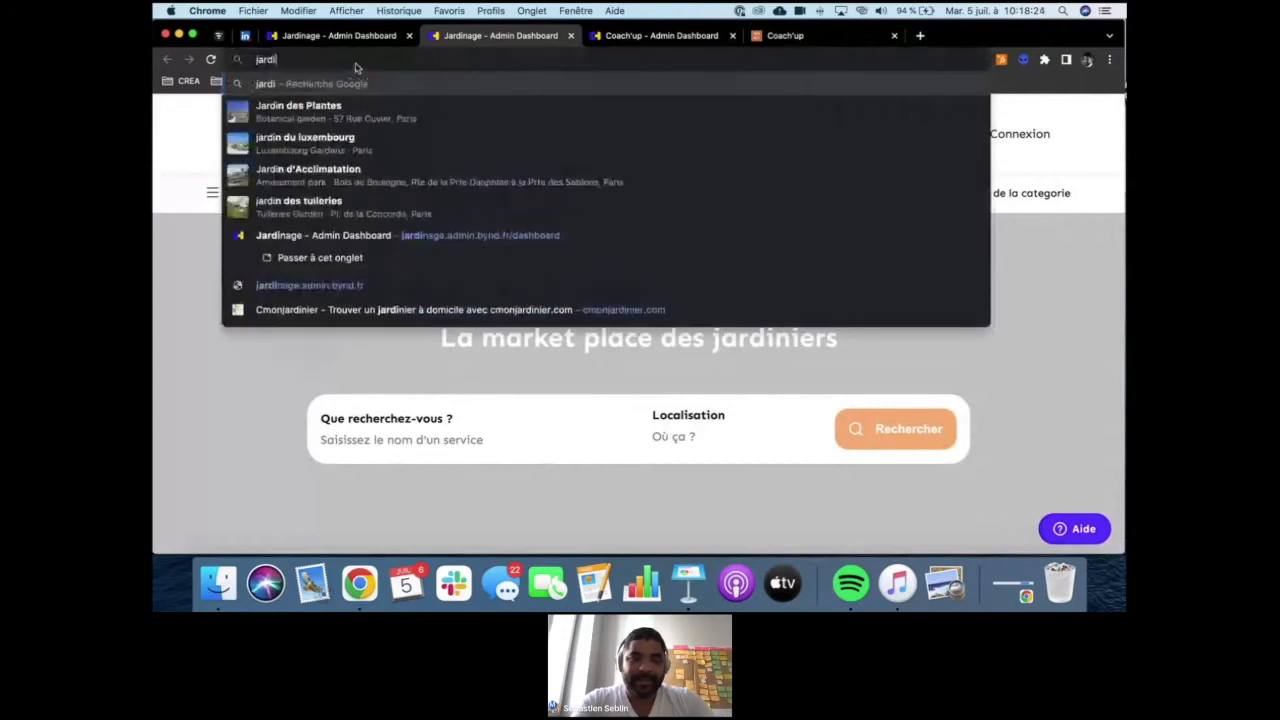
{"action": "type", "text": "na"}
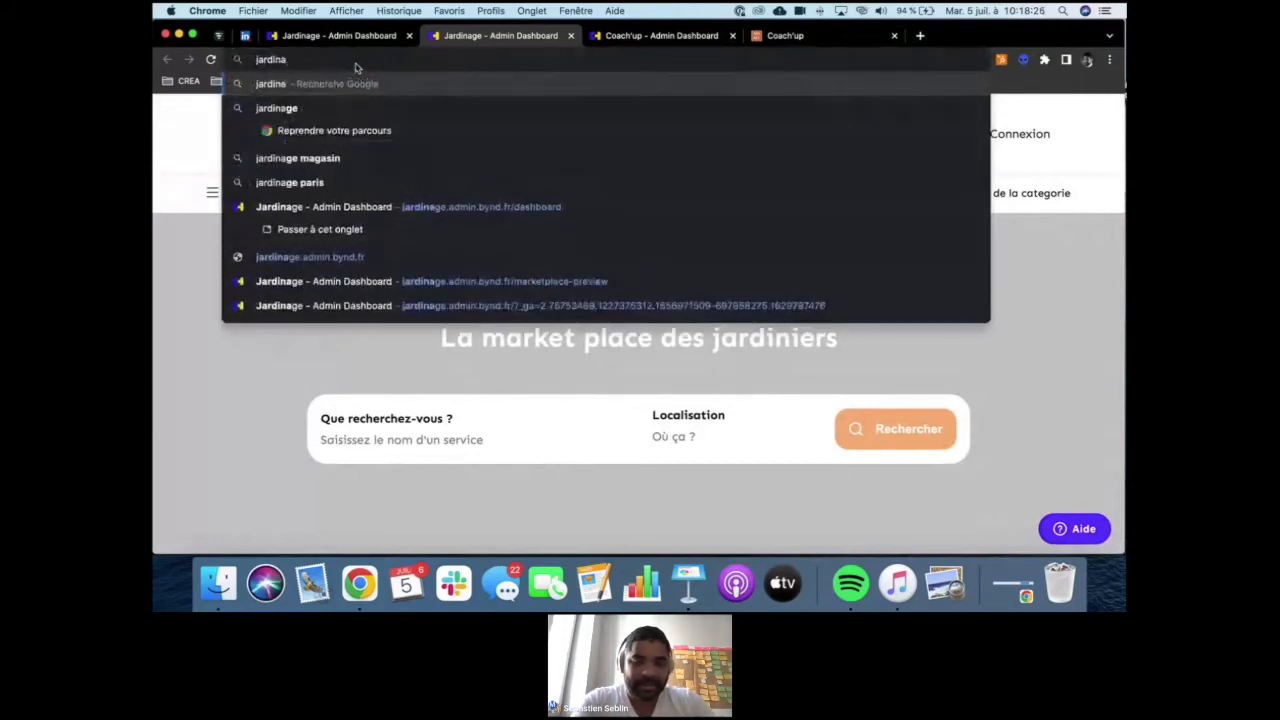
{"action": "type", "text": "ge.bynd.fr"}
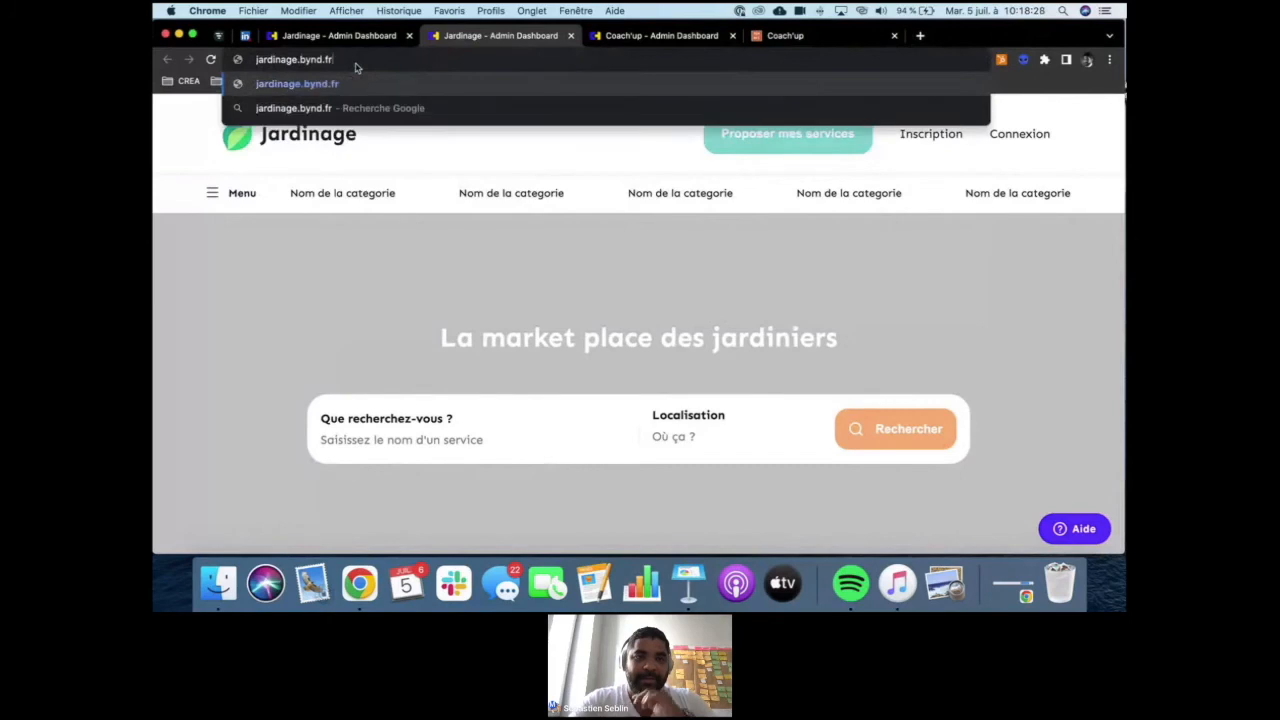
{"action": "key", "text": "Return"}
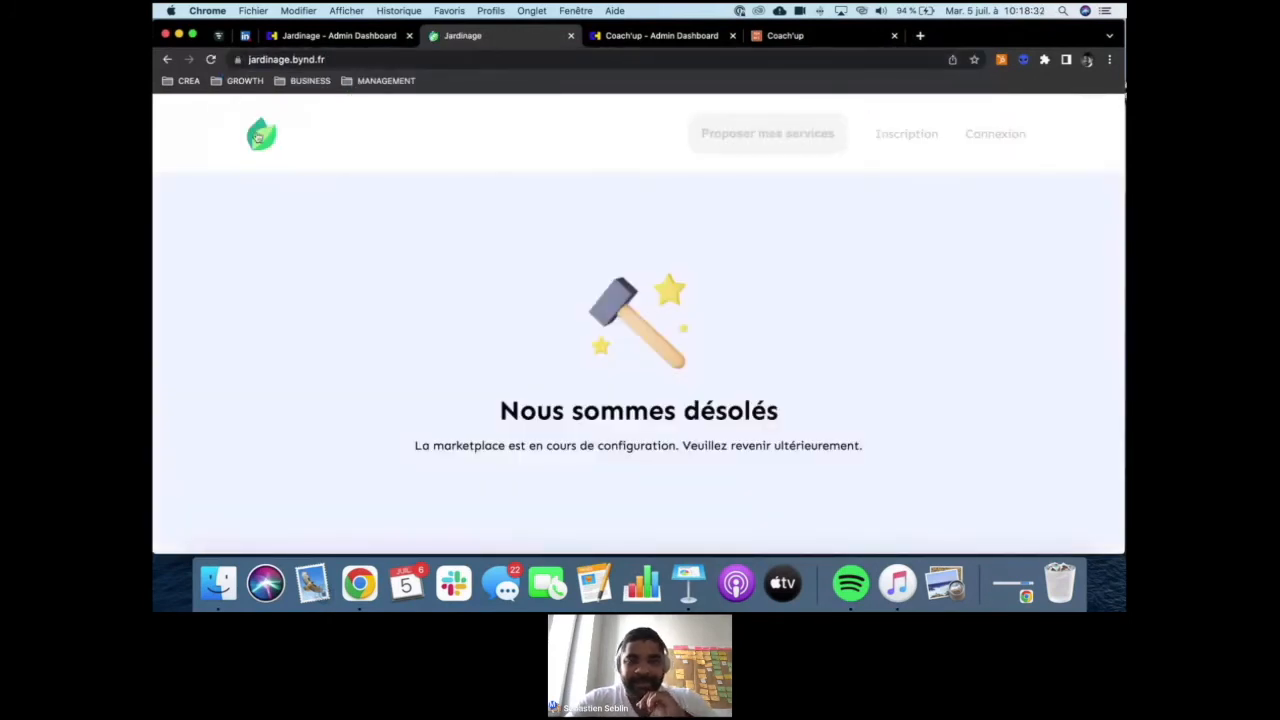
{"action": "triple_click", "coordinate": [643, 449]}
{"action": "left_click", "coordinate": [757, 440]}
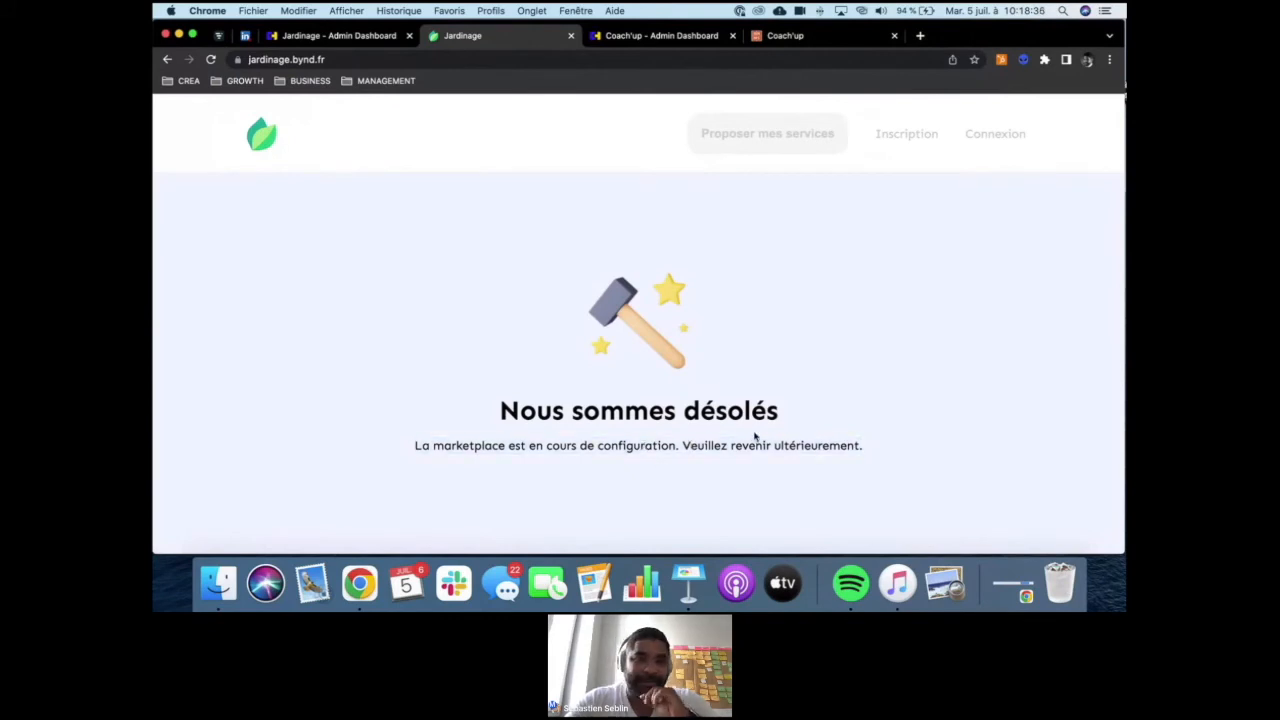
- Return to Jardinage's admin dashboard, review the launch checklist and start its marketplace personalisation stage
{"action": "left_click", "coordinate": [366, 35]}
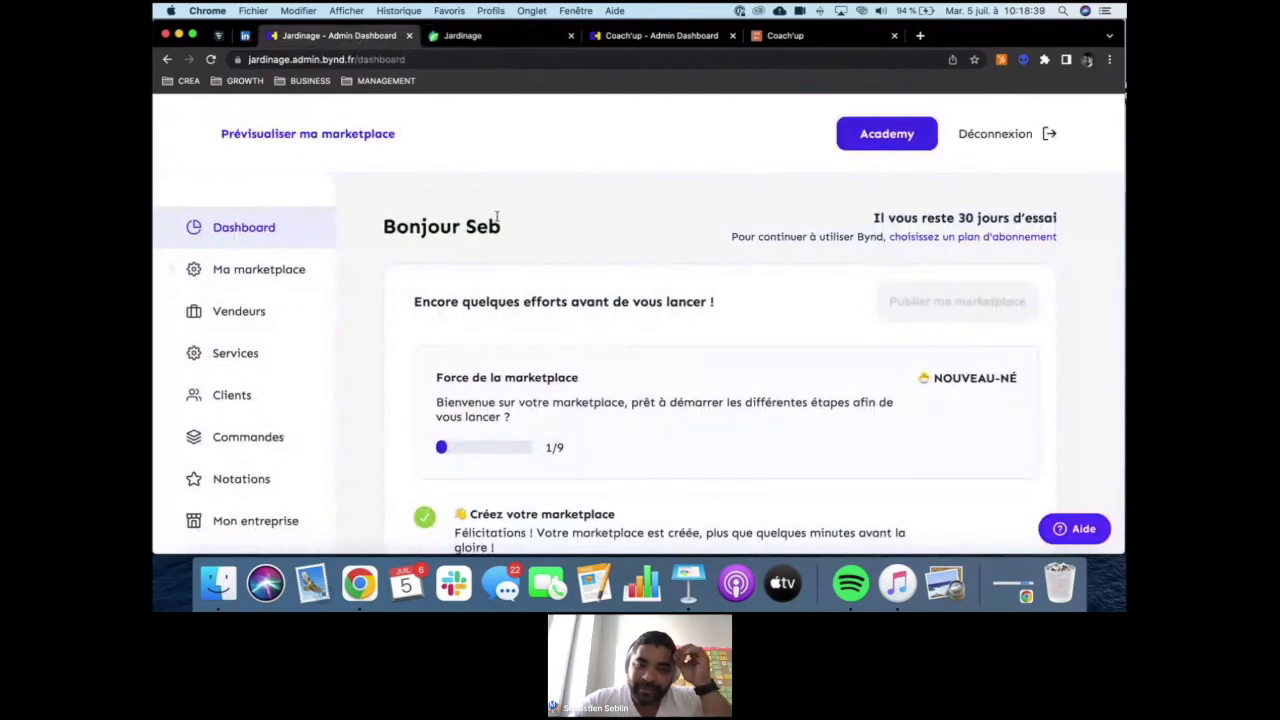
{"action": "scroll", "coordinate": [496, 216], "scroll_direction": "down", "scroll_amount": 2}
{"action": "scroll", "coordinate": [496, 216], "scroll_direction": "down", "scroll_amount": 1}
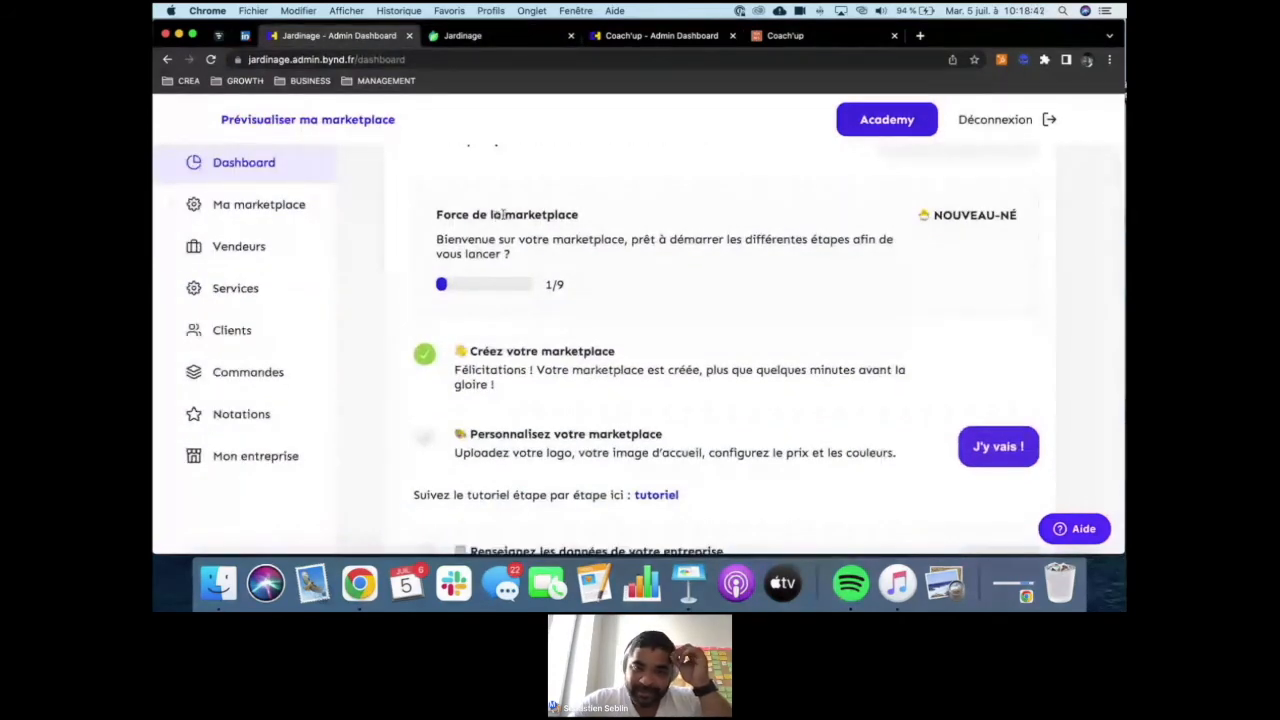
{"action": "scroll", "coordinate": [503, 213], "scroll_direction": "down", "scroll_amount": 1}
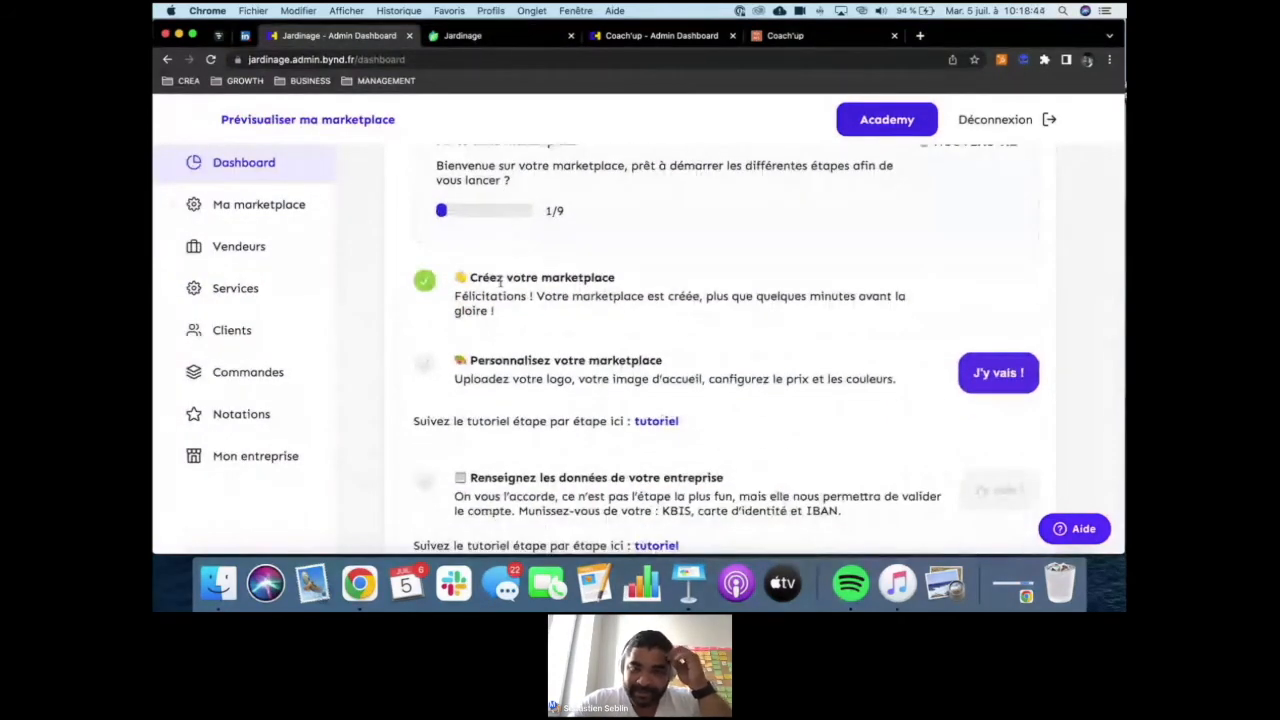
{"action": "scroll", "coordinate": [520, 278], "scroll_direction": "up", "scroll_amount": 1}
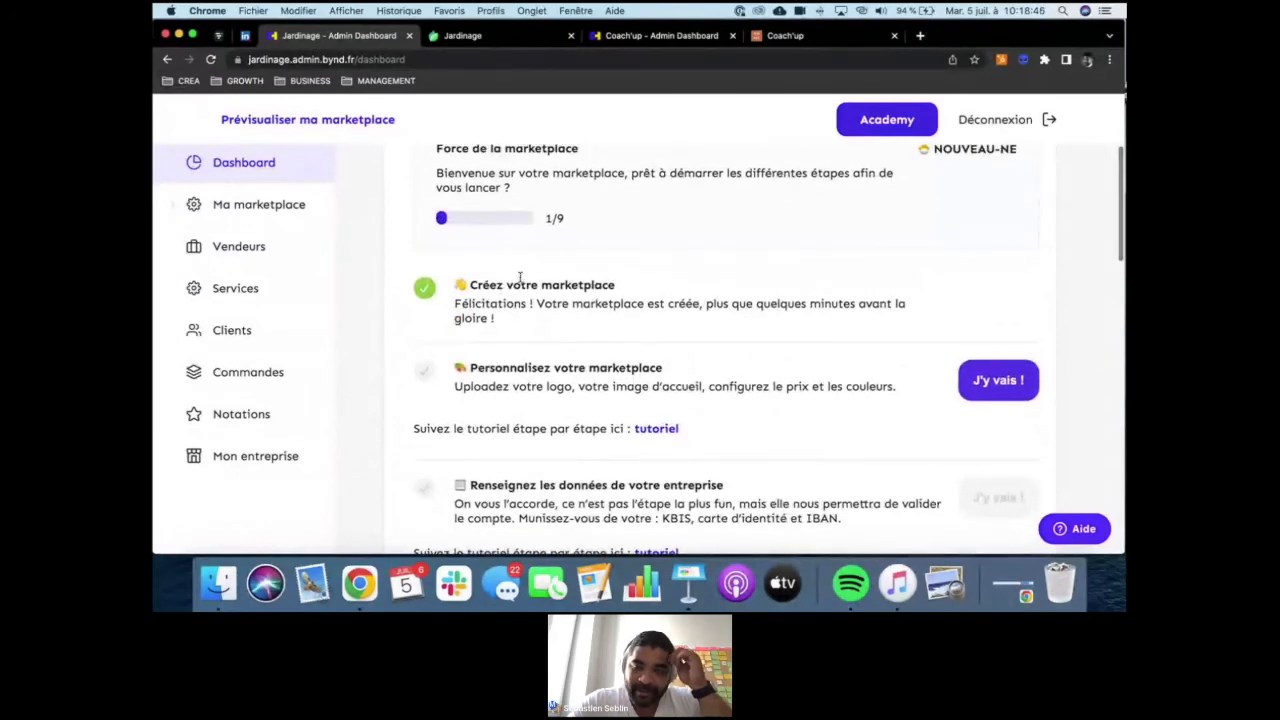
{"action": "scroll", "coordinate": [520, 277], "scroll_direction": "down", "scroll_amount": 1}
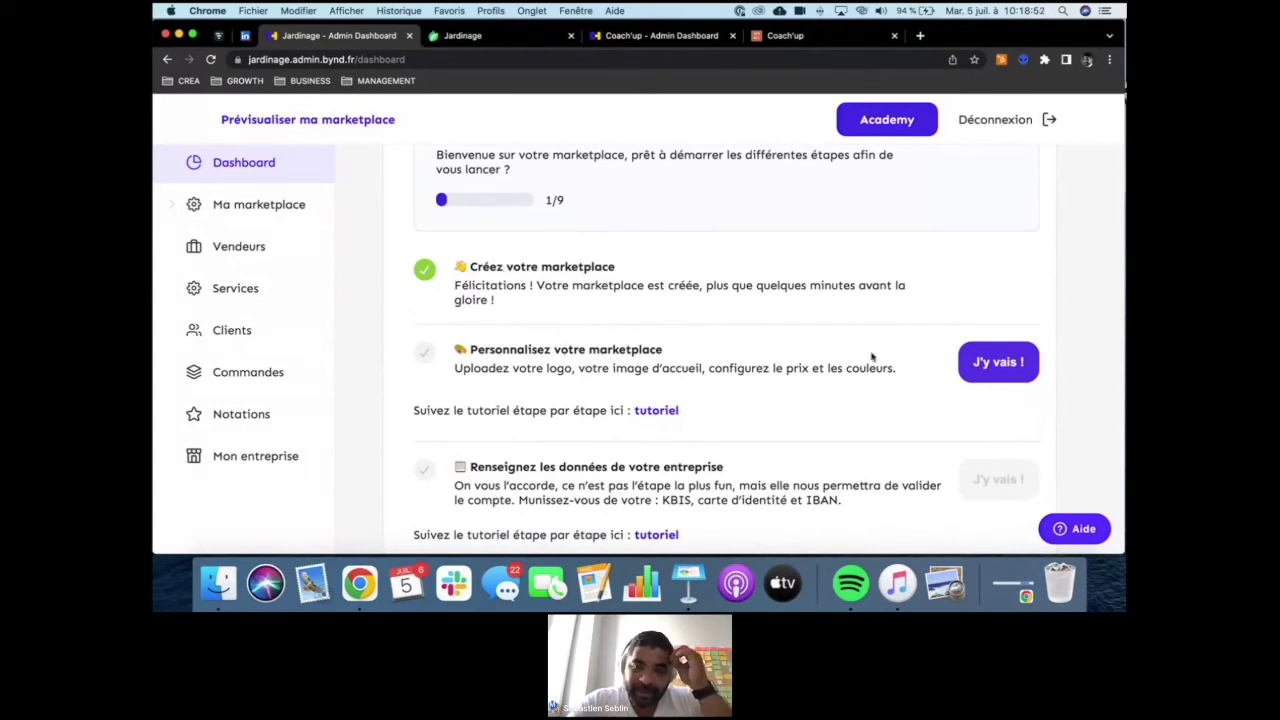
{"action": "left_click", "coordinate": [992, 364]}
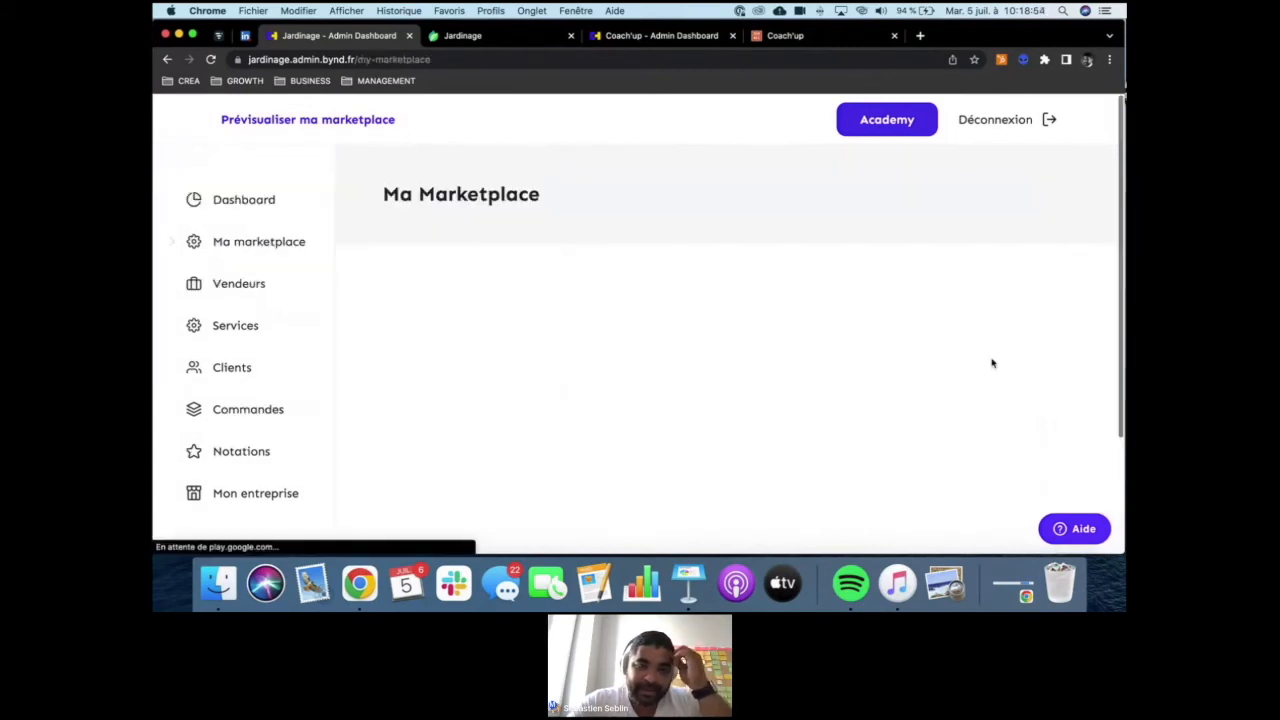
- Add a custom pricing unit named "prestation" to the marketplace's units
{"action": "scroll", "coordinate": [531, 302], "scroll_direction": "down", "scroll_amount": 10}
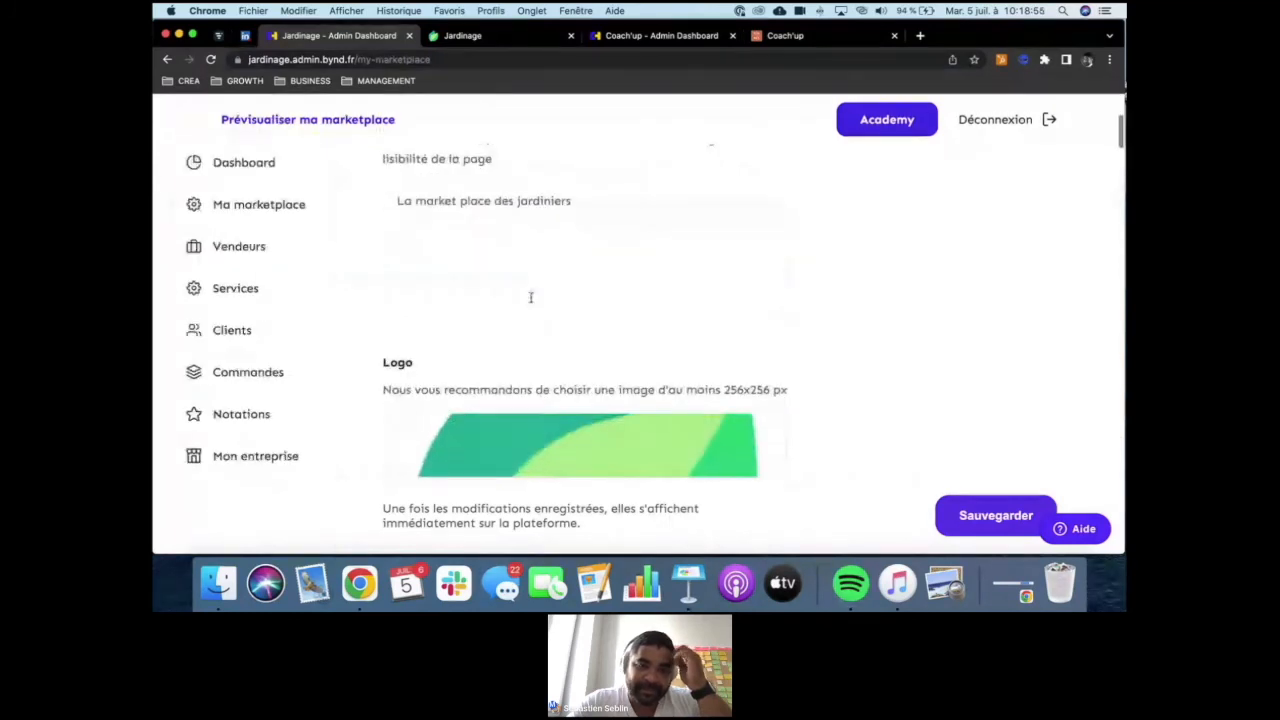
{"action": "scroll", "coordinate": [531, 302], "scroll_direction": "down", "scroll_amount": 3}
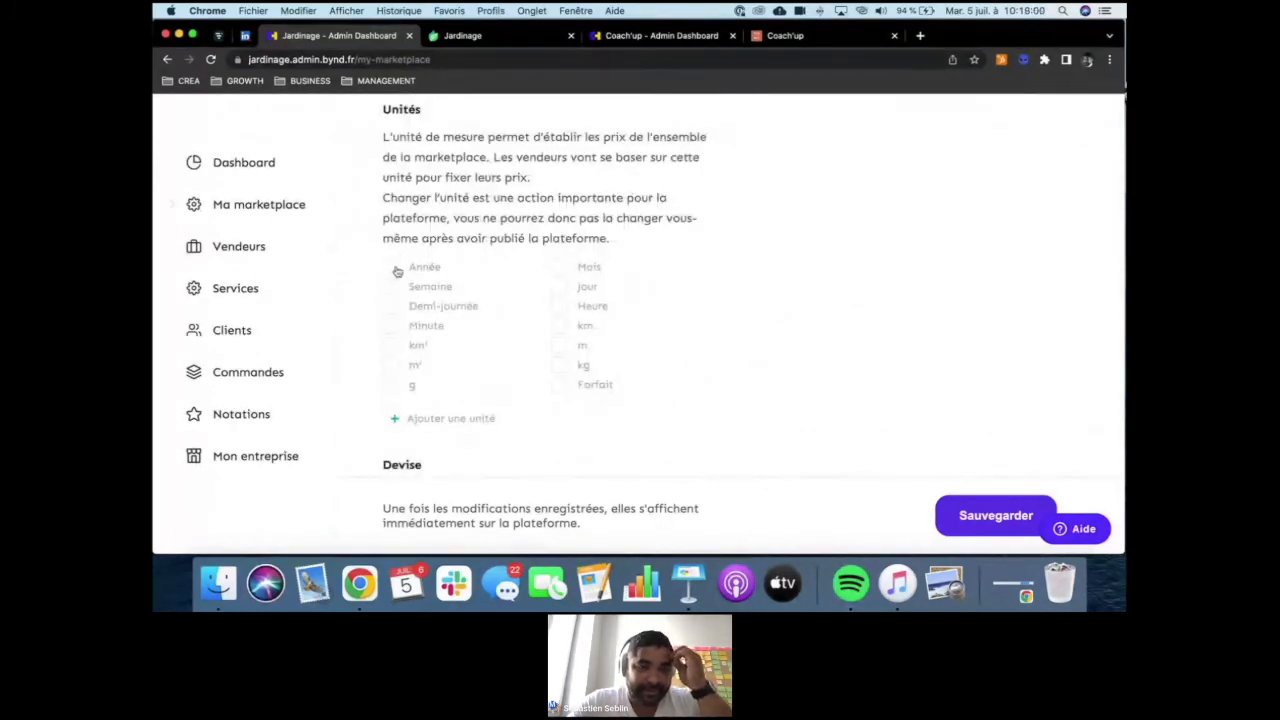
{"action": "left_click", "coordinate": [397, 419]}
{"action": "type", "text": "arb"}
{"action": "key", "text": "BackSpace"}
{"action": "key", "text": "BackSpace"}
{"action": "key", "text": "BackSpace"}
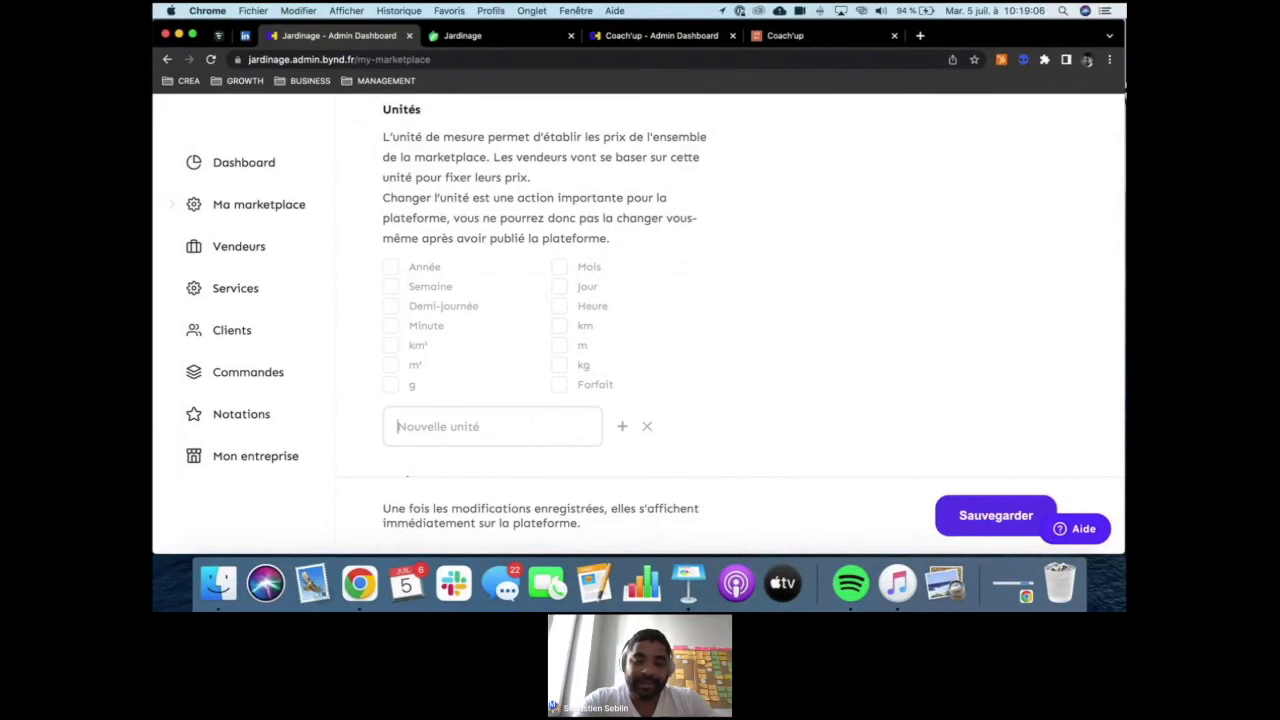
{"action": "left_click", "coordinate": [431, 426]}
{"action": "type", "text": "prestation"}
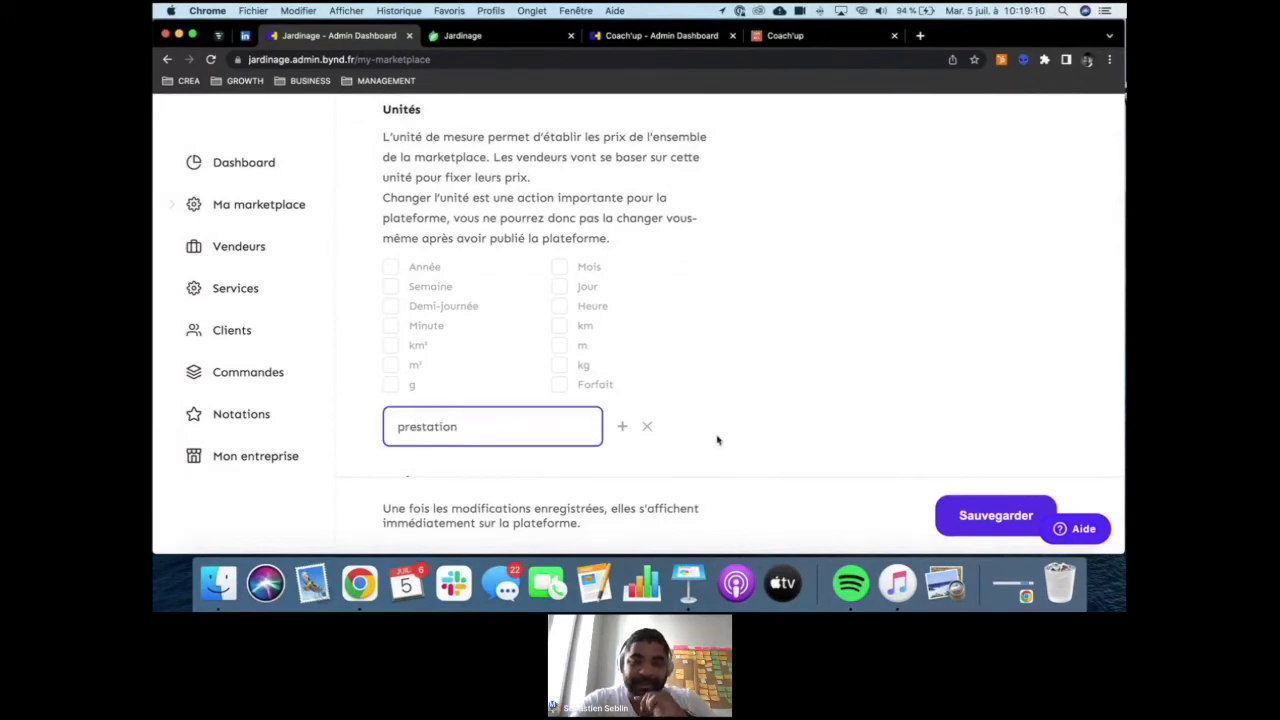
{"action": "left_click", "coordinate": [622, 426]}
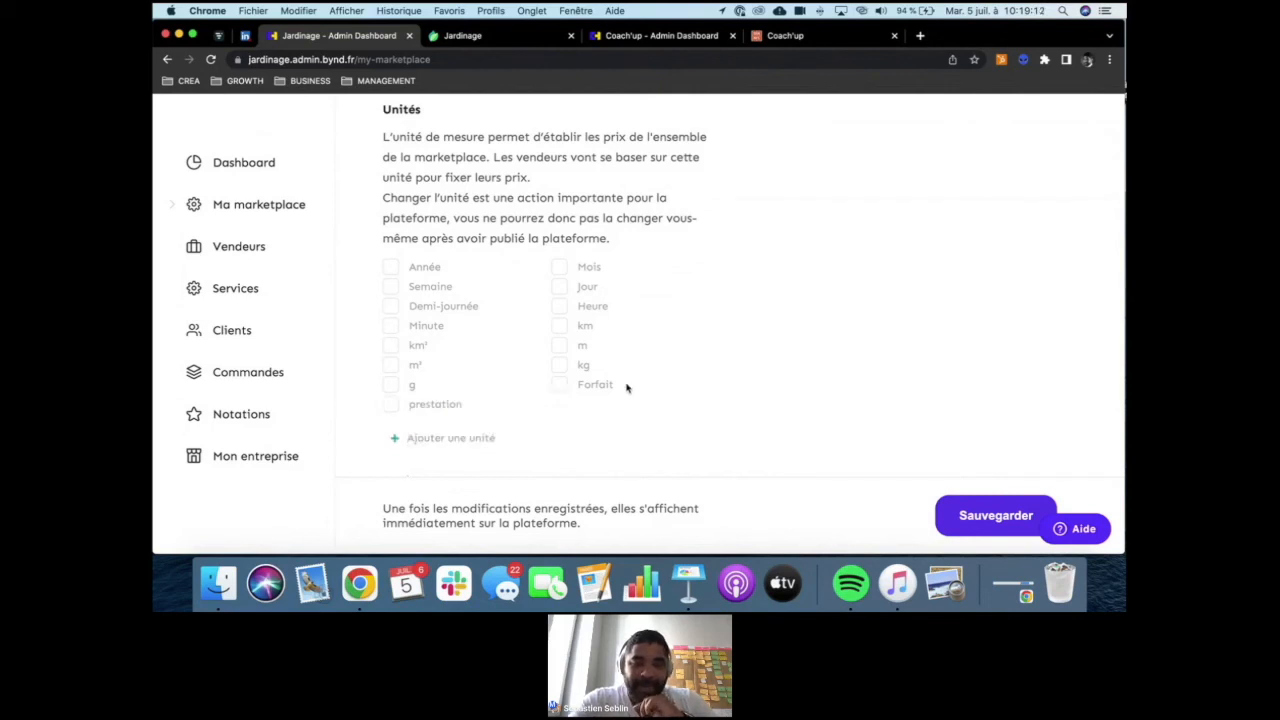
- Enable the units prestation, Forfait, m and km for the sellers' prices
{"action": "left_click", "coordinate": [389, 405]}
{"action": "left_click", "coordinate": [560, 386]}
{"action": "left_click", "coordinate": [562, 347]}
{"action": "left_click", "coordinate": [563, 326]}
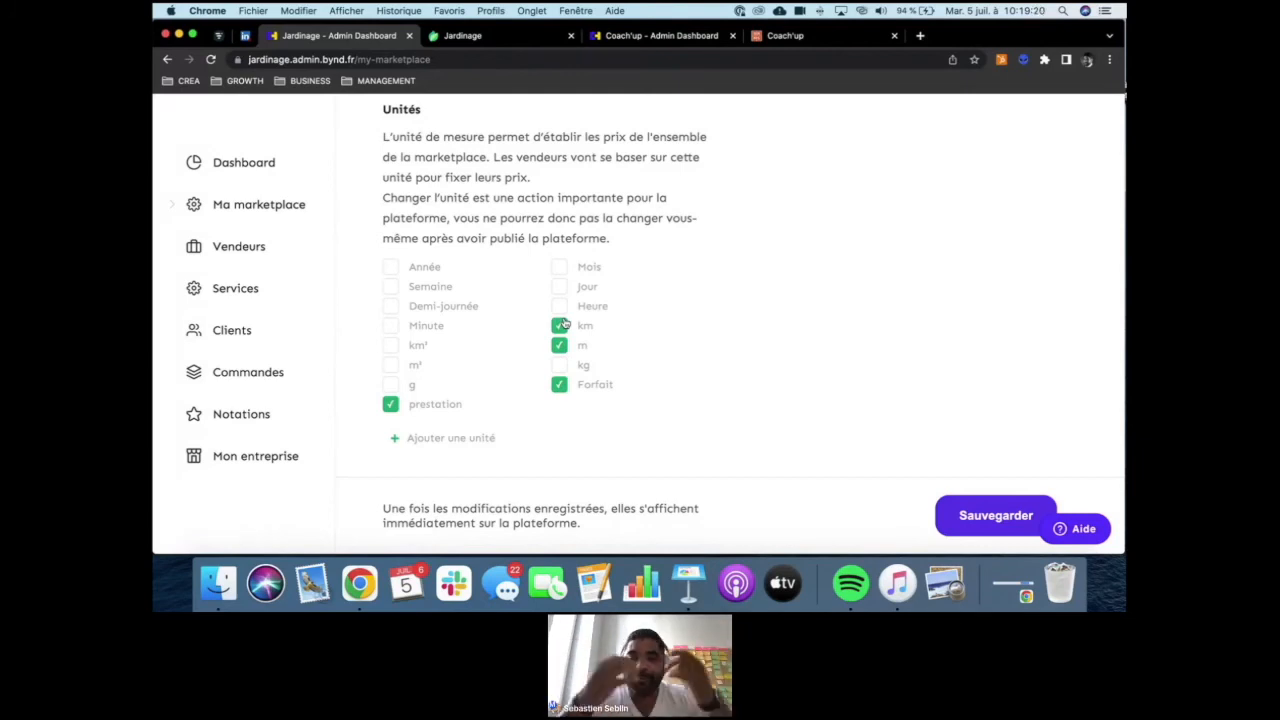
- Choose EUR from the available currencies as the marketplace's currency
{"action": "scroll", "coordinate": [564, 324], "scroll_direction": "down", "scroll_amount": 5}
{"action": "scroll", "coordinate": [564, 324], "scroll_direction": "up", "scroll_amount": 1}
{"action": "scroll", "coordinate": [564, 324], "scroll_direction": "down", "scroll_amount": 4}
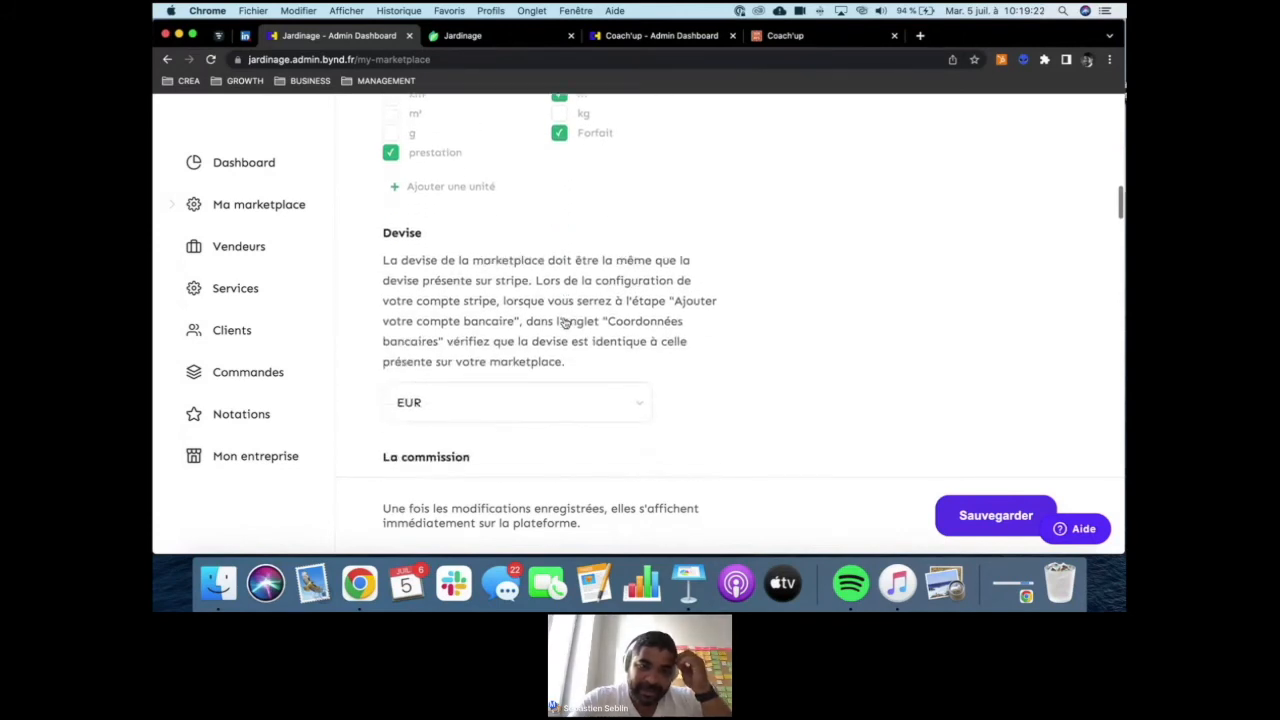
{"action": "scroll", "coordinate": [564, 324], "scroll_direction": "down", "scroll_amount": 2}
{"action": "scroll", "coordinate": [543, 420], "scroll_direction": "down", "scroll_amount": 3}
{"action": "left_click", "coordinate": [500, 262]}
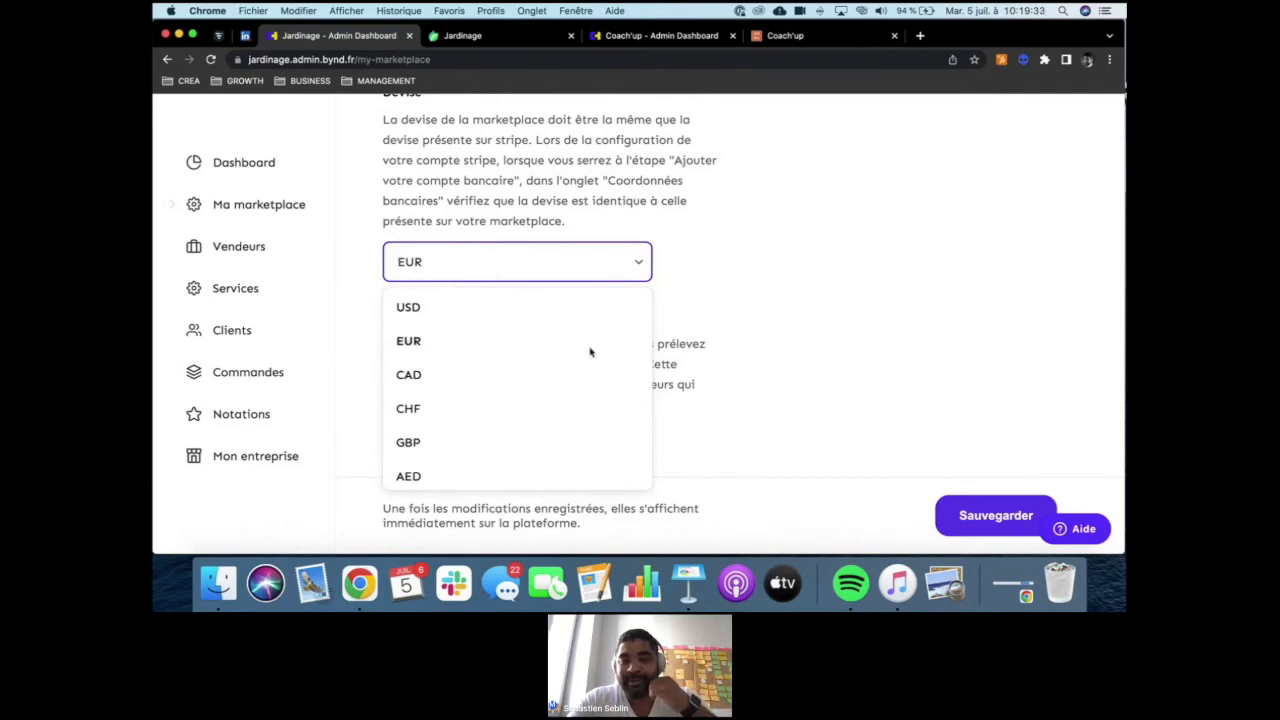
{"action": "left_click", "coordinate": [420, 344]}
- Set the default commission taken from sellers on each transaction to 7 %
{"action": "scroll", "coordinate": [640, 344], "scroll_direction": "down", "scroll_amount": 4}
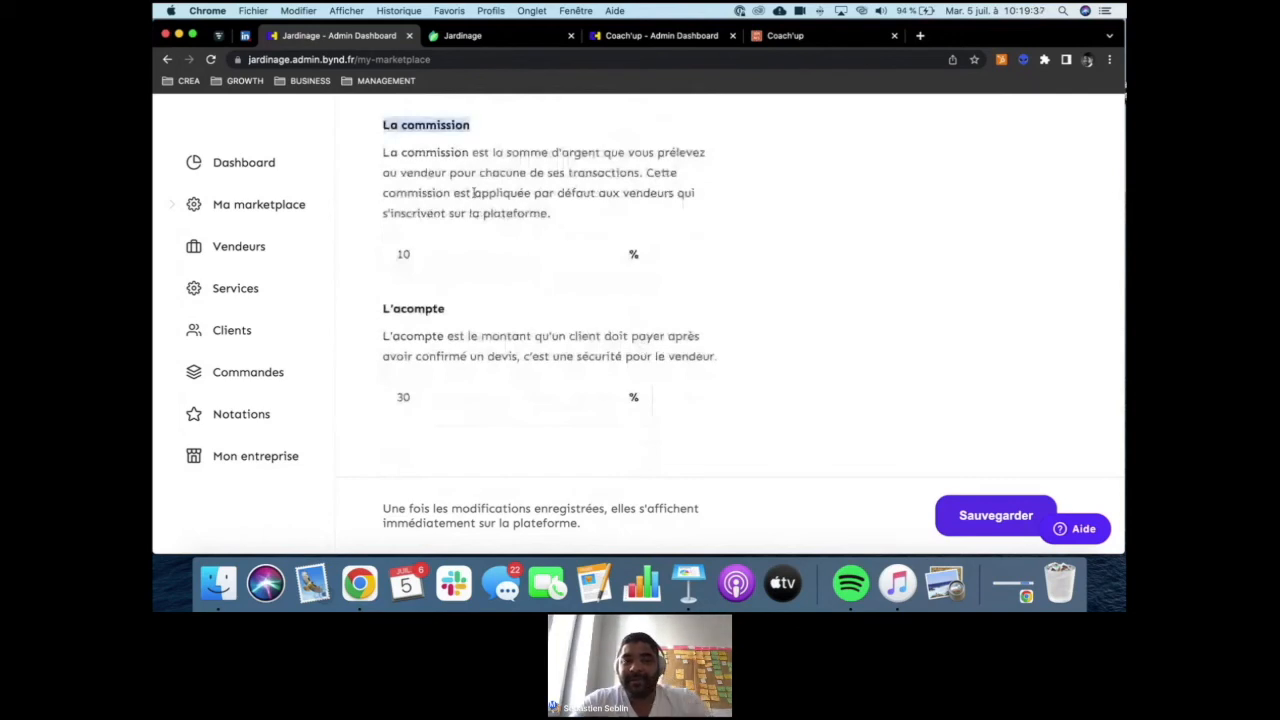
{"action": "left_click", "coordinate": [443, 254]}
{"action": "double_click", "coordinate": [442, 256]}
{"action": "type", "text": "7"}
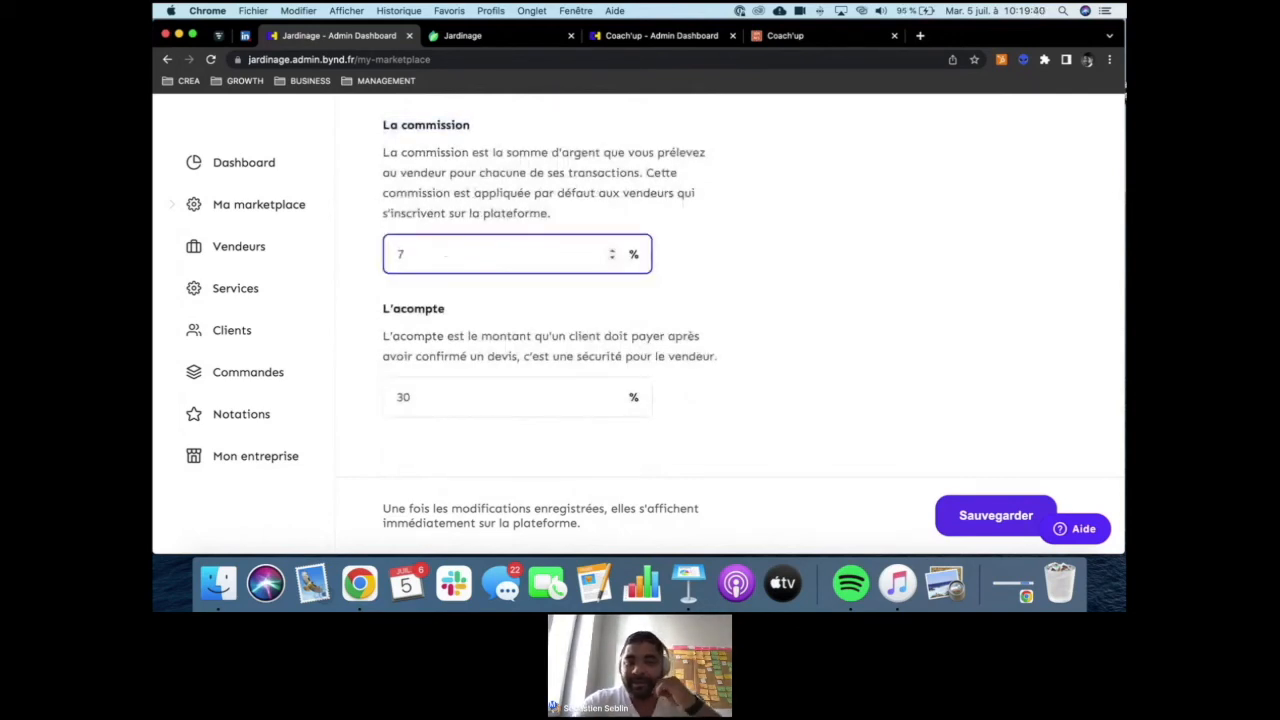
{"action": "left_click", "coordinate": [481, 213]}
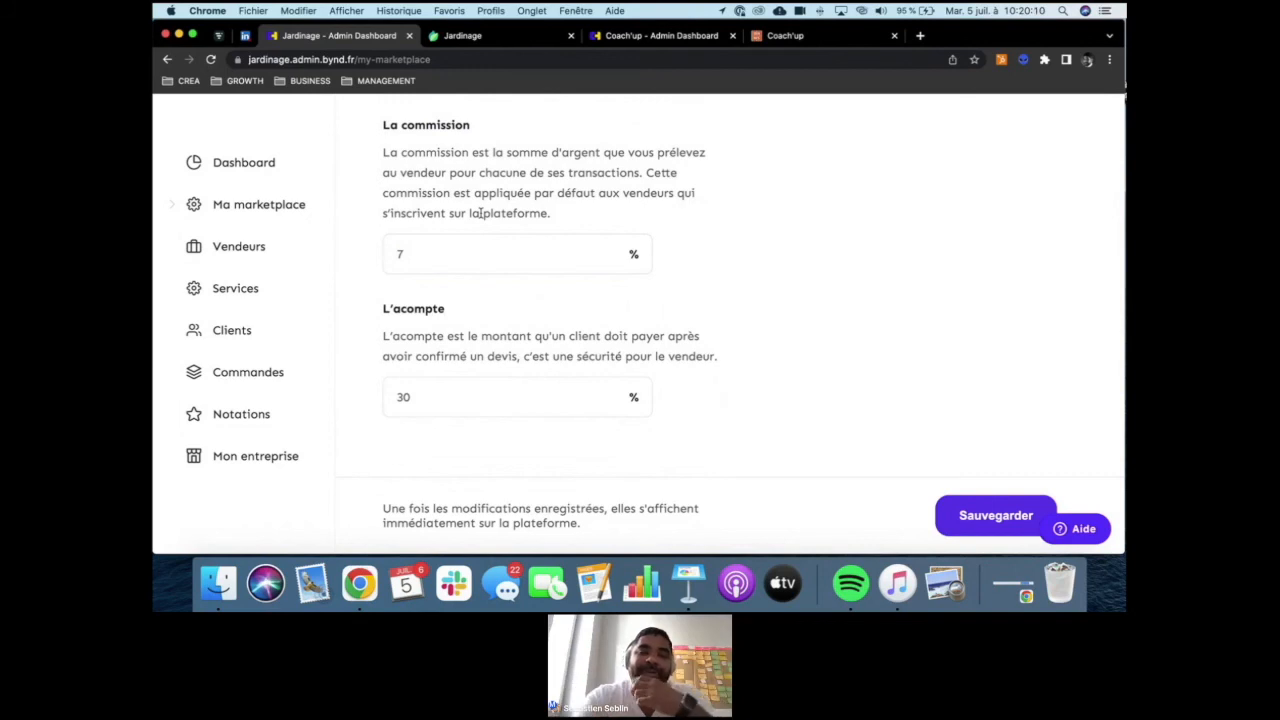
- Set the deposit that clients pay after confirming a quote to 10 %
{"action": "scroll", "coordinate": [470, 345], "scroll_direction": "down", "scroll_amount": 1}
{"action": "scroll", "coordinate": [472, 342], "scroll_direction": "down", "scroll_amount": 2}
{"action": "left_click", "coordinate": [434, 287]}
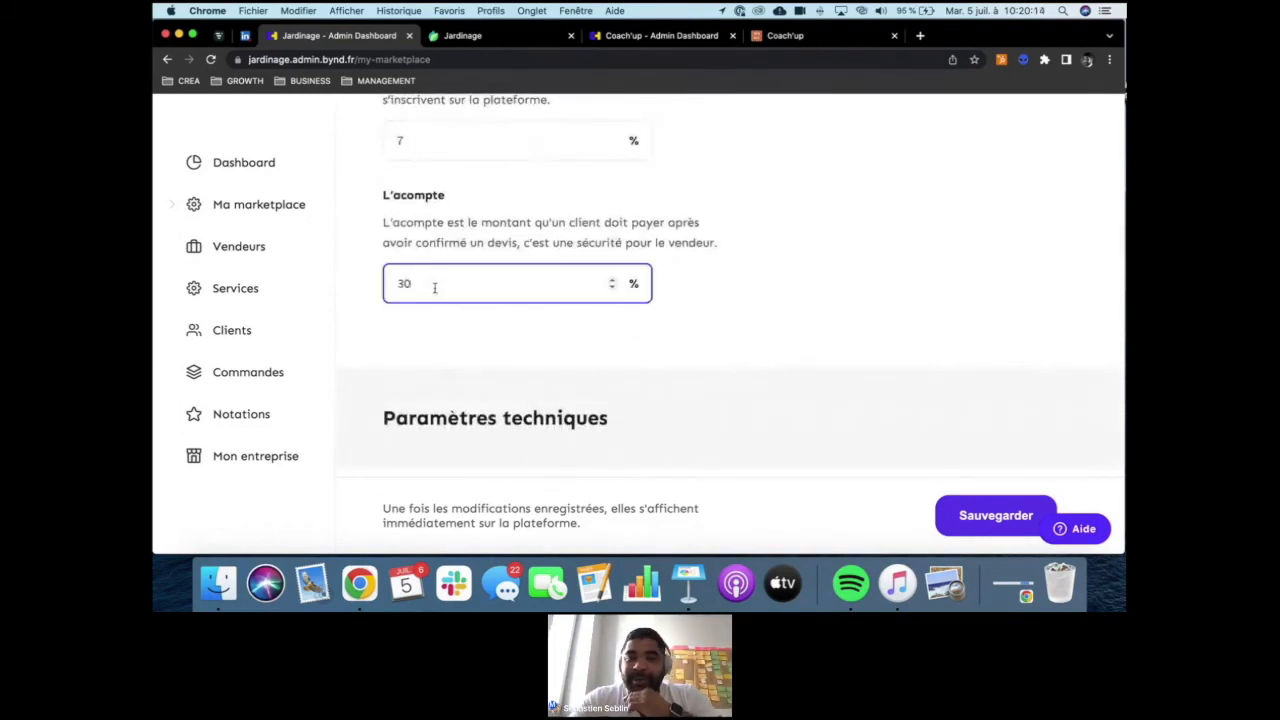
{"action": "double_click", "coordinate": [410, 285]}
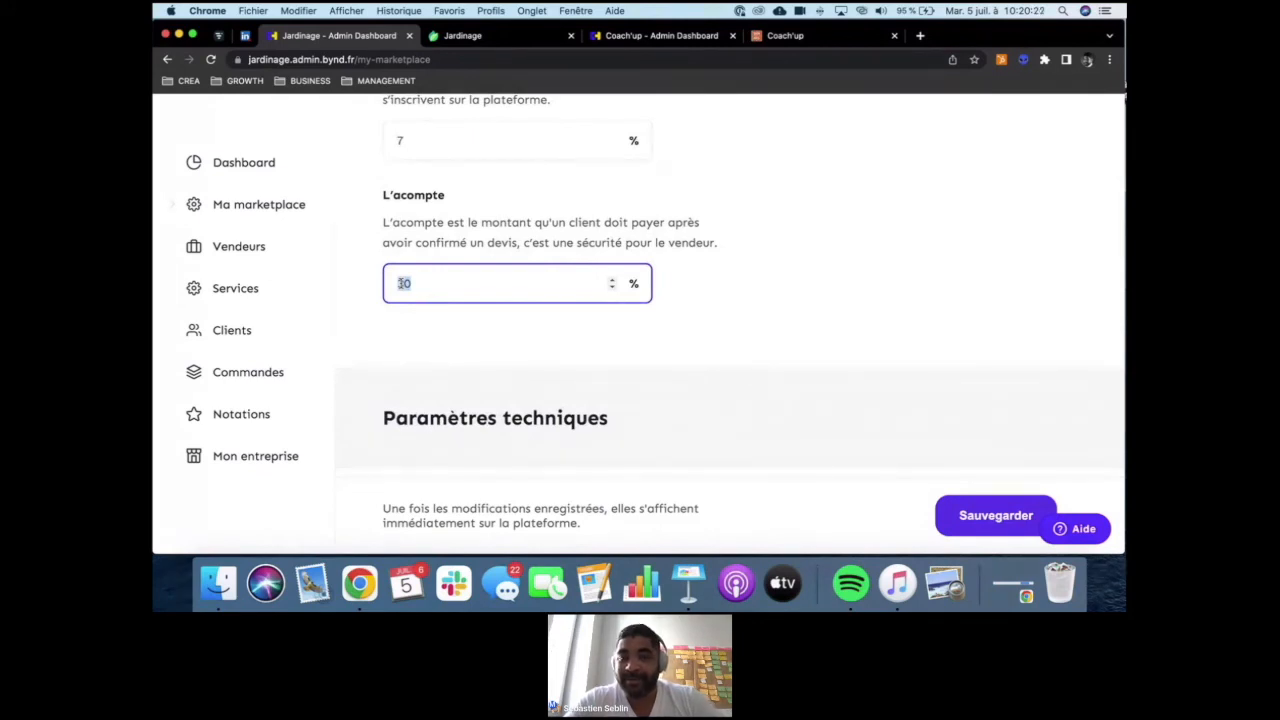
{"action": "type", "text": "10"}
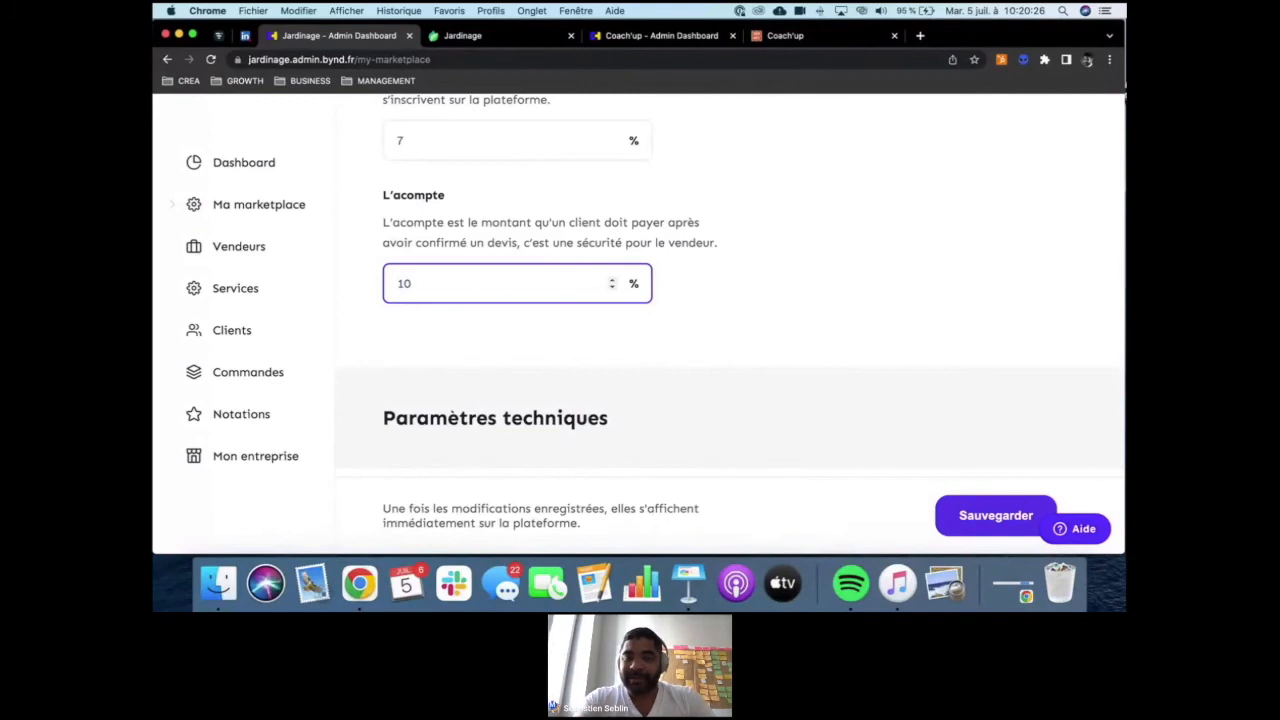
{"action": "type", "text": "0"}
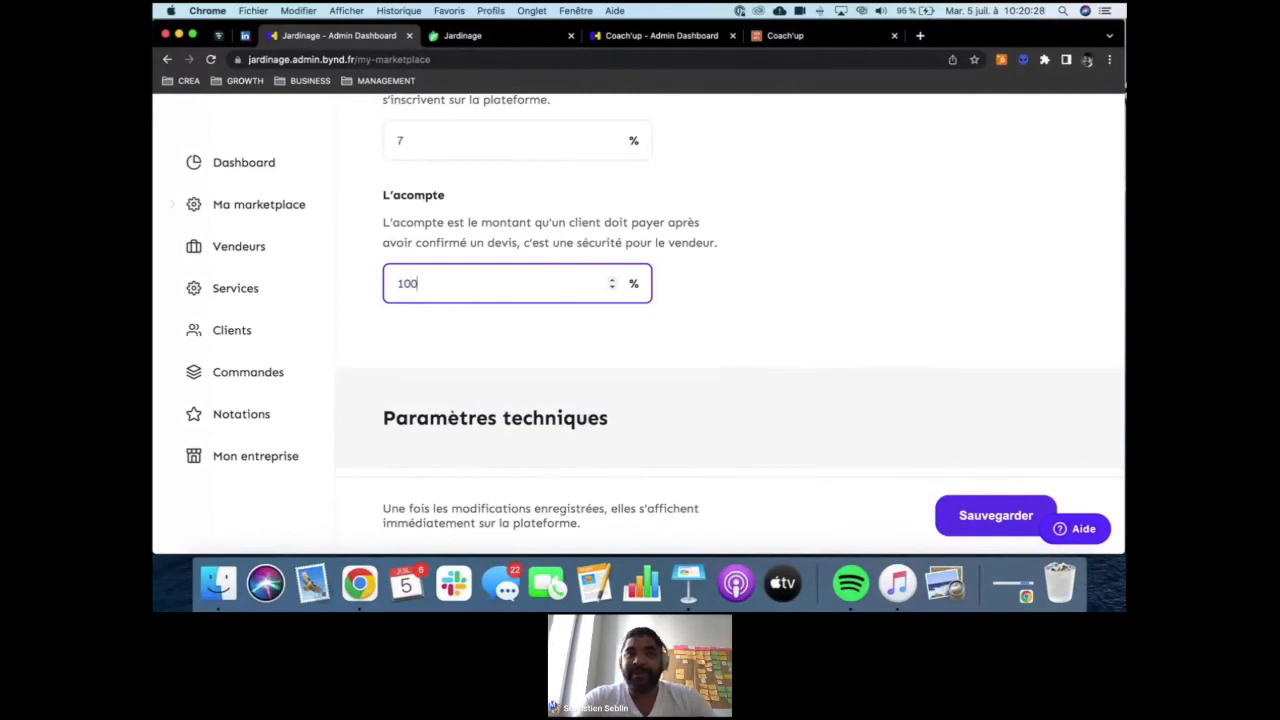
{"action": "key", "text": "BackSpace"}
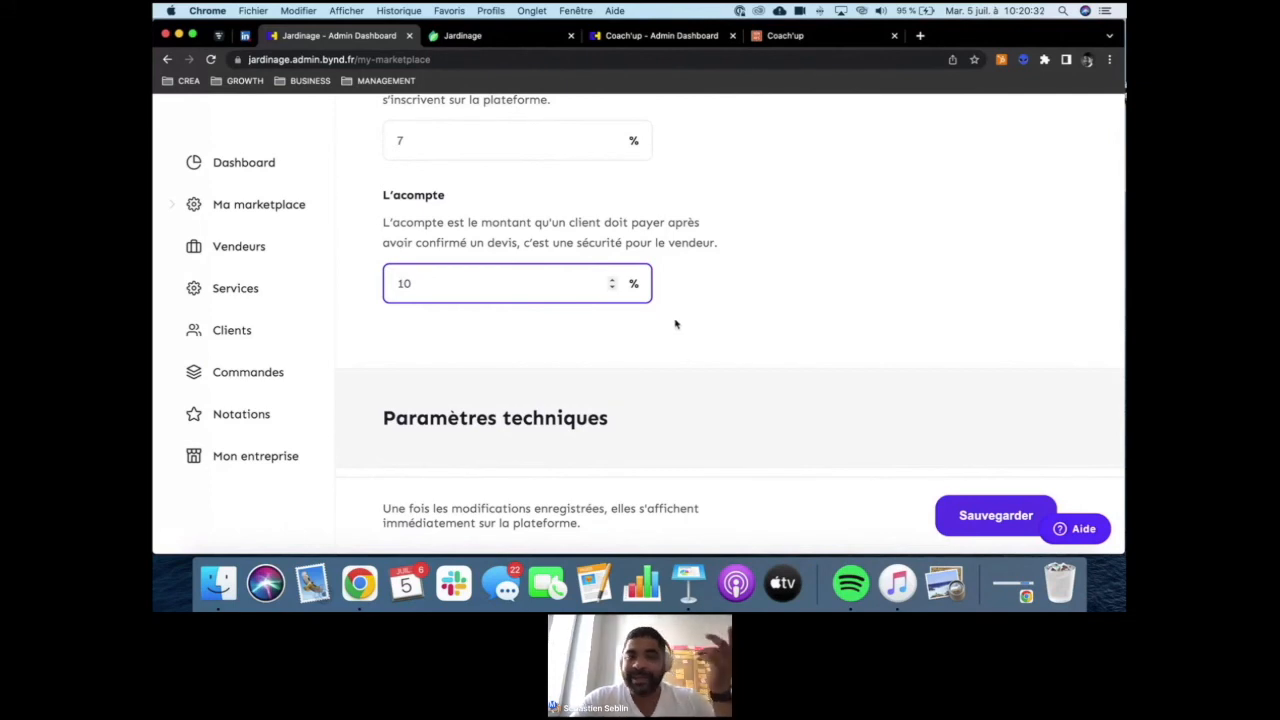
{"action": "double_click", "coordinate": [447, 289]}
{"action": "left_click", "coordinate": [700, 302]}
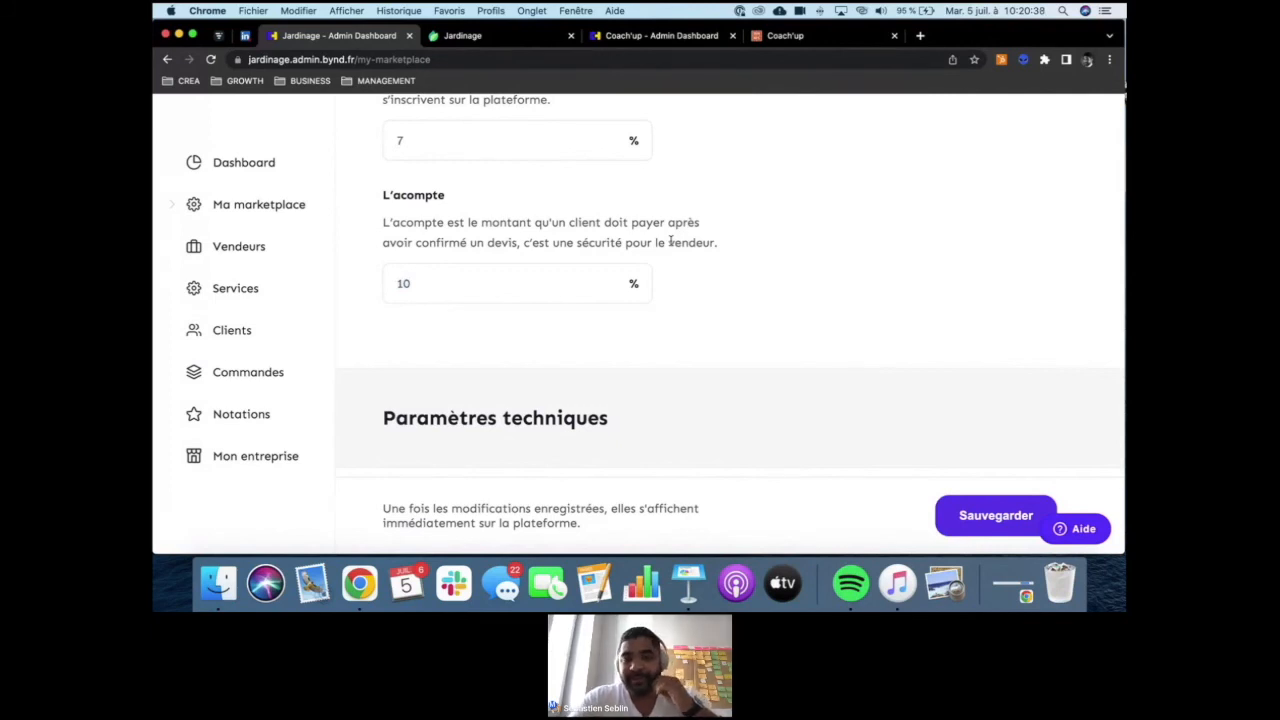
- Upload Mentions légales.pdf from the Demo folder as the CGU et CGV document in the technical settings
{"action": "scroll", "coordinate": [670, 241], "scroll_direction": "down", "scroll_amount": 2}
{"action": "scroll", "coordinate": [671, 243], "scroll_direction": "down", "scroll_amount": 2}
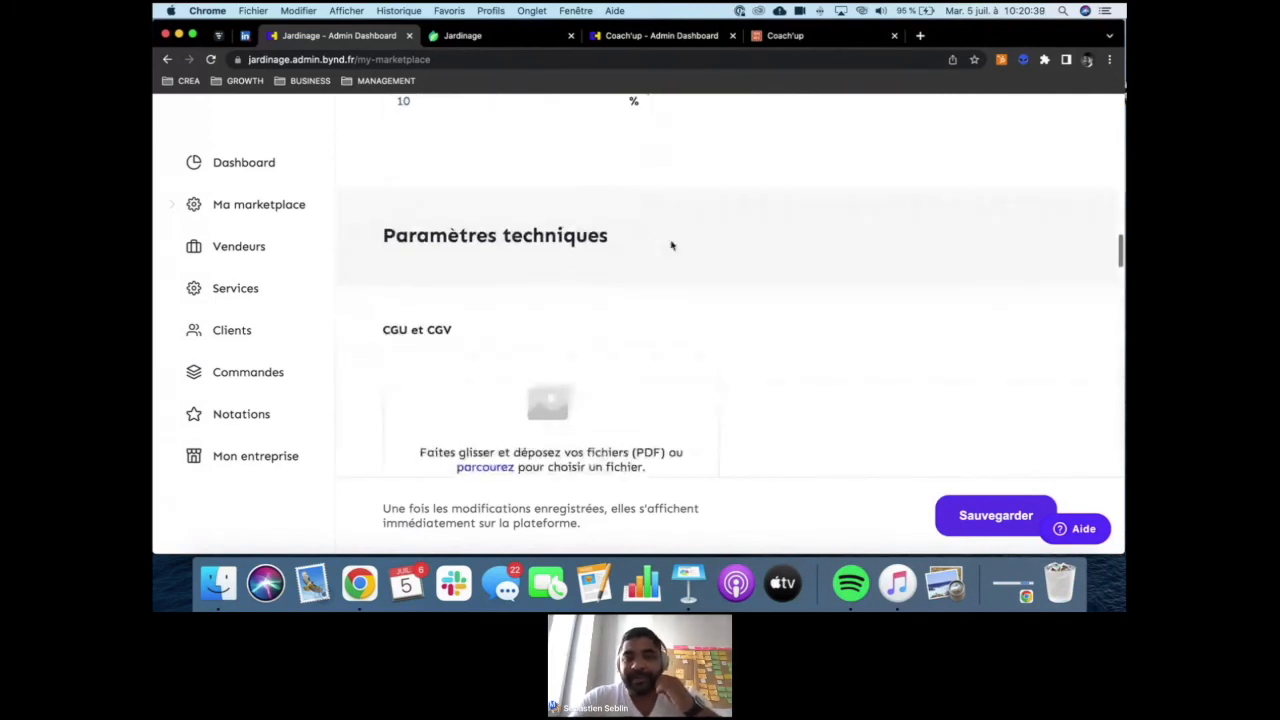
{"action": "scroll", "coordinate": [491, 283], "scroll_direction": "down", "scroll_amount": 2}
{"action": "scroll", "coordinate": [491, 284], "scroll_direction": "down", "scroll_amount": 3}
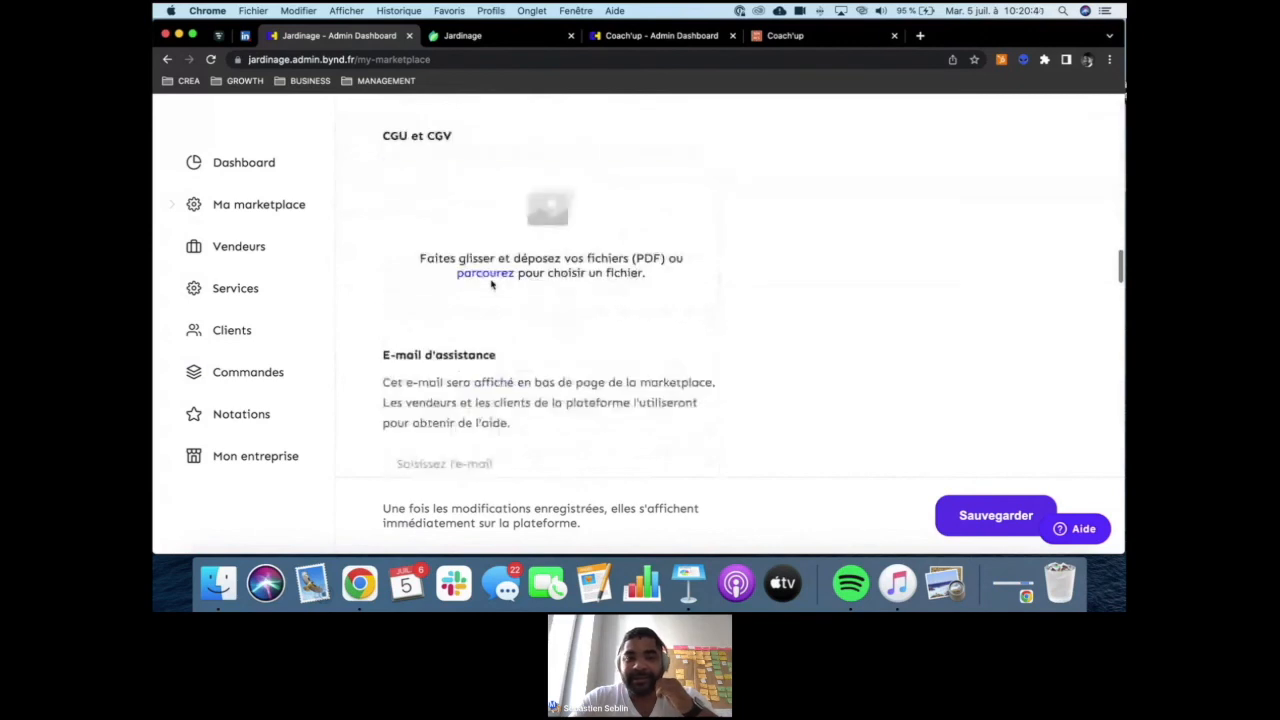
{"action": "left_click", "coordinate": [545, 240]}
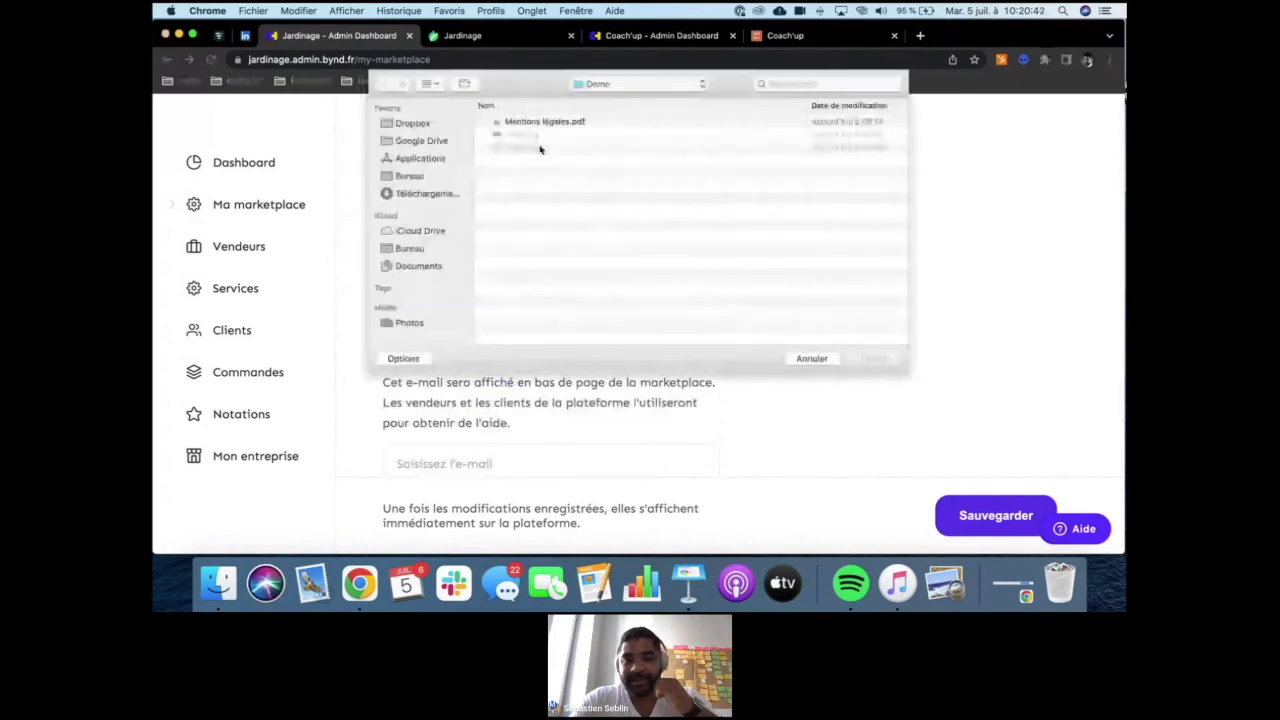
- Fill in the marketplace's support e-mail address in the technical settings
{"action": "scroll", "coordinate": [731, 257], "scroll_direction": "down", "scroll_amount": 5}
{"action": "left_click", "coordinate": [549, 266]}
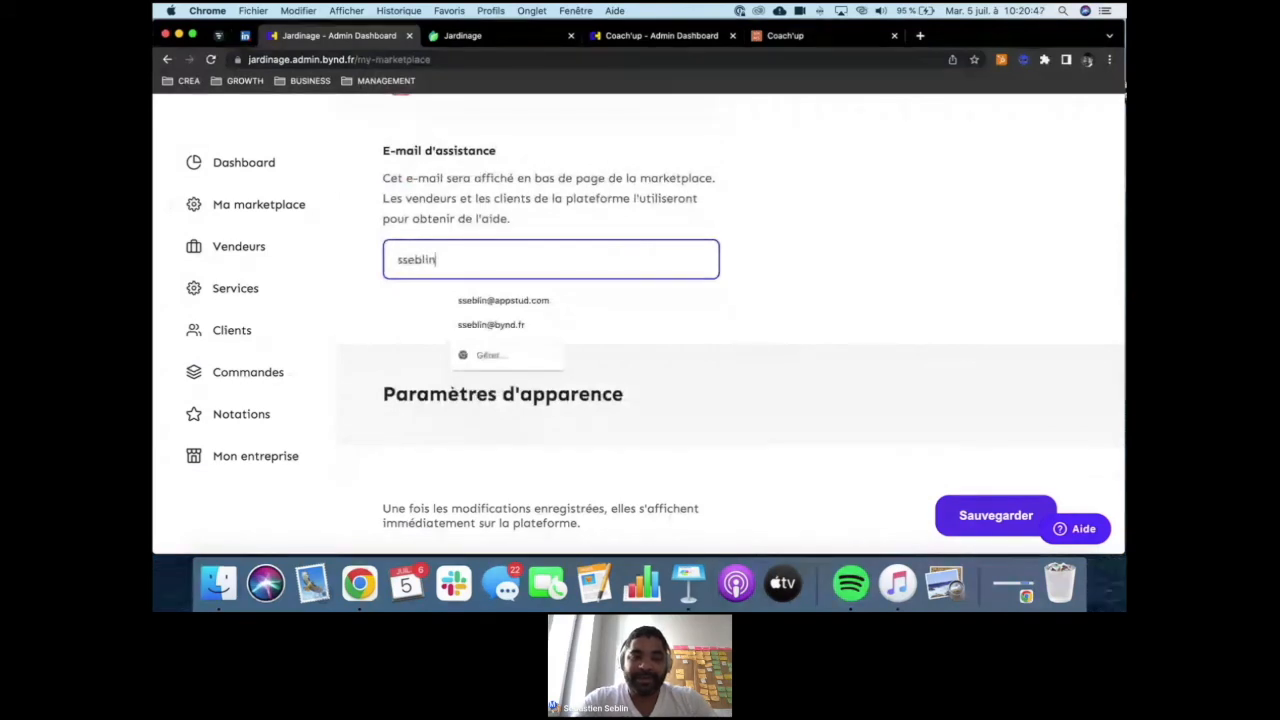
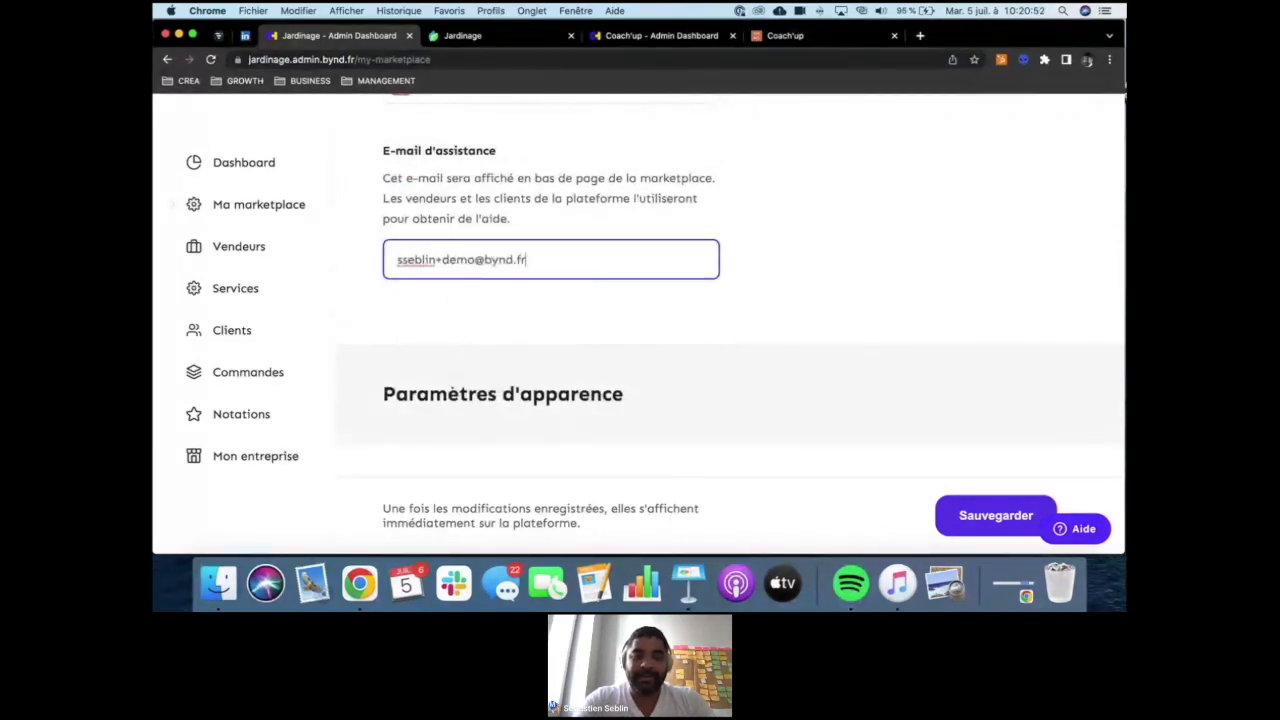
{"action": "left_click", "coordinate": [714, 340]}
- Upload the picture of the flowered garden path as the home page photo in the appearance settings
{"action": "scroll", "coordinate": [715, 341], "scroll_direction": "down", "scroll_amount": 1}
{"action": "scroll", "coordinate": [715, 341], "scroll_direction": "down", "scroll_amount": 4}
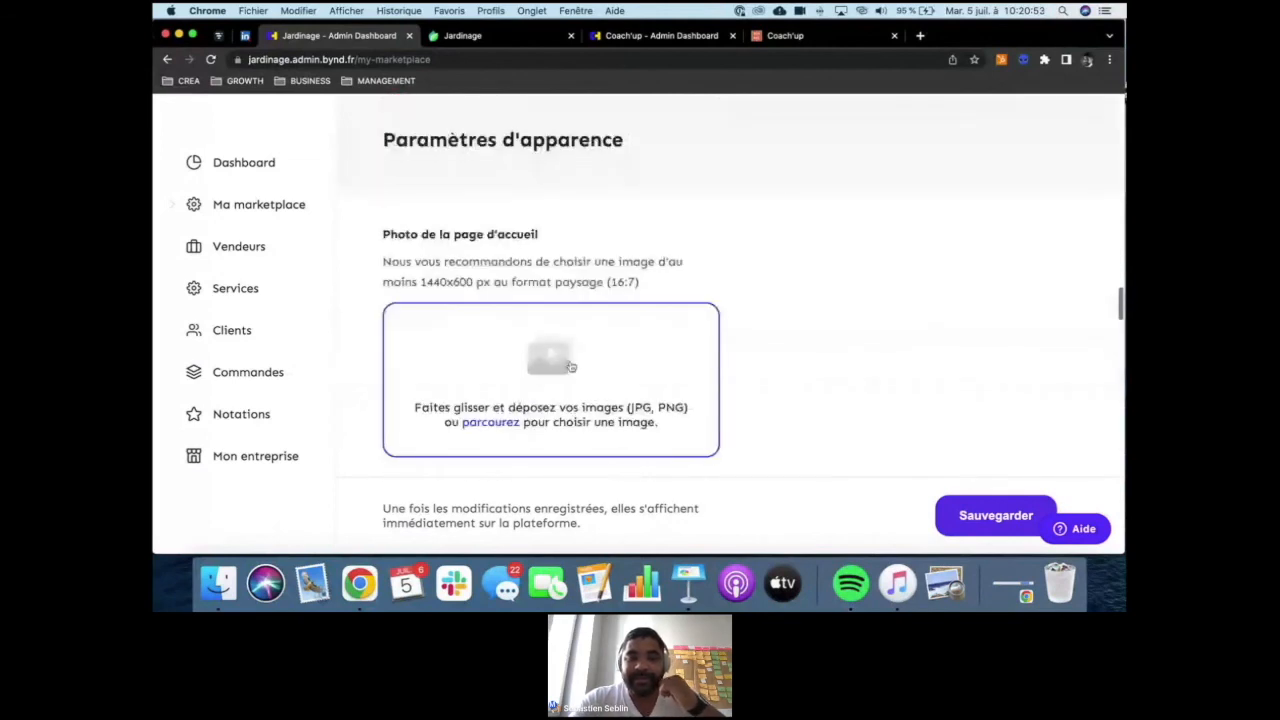
{"action": "left_click", "coordinate": [565, 367]}
{"action": "left_click", "coordinate": [518, 136]}
{"action": "key", "text": "Return"}
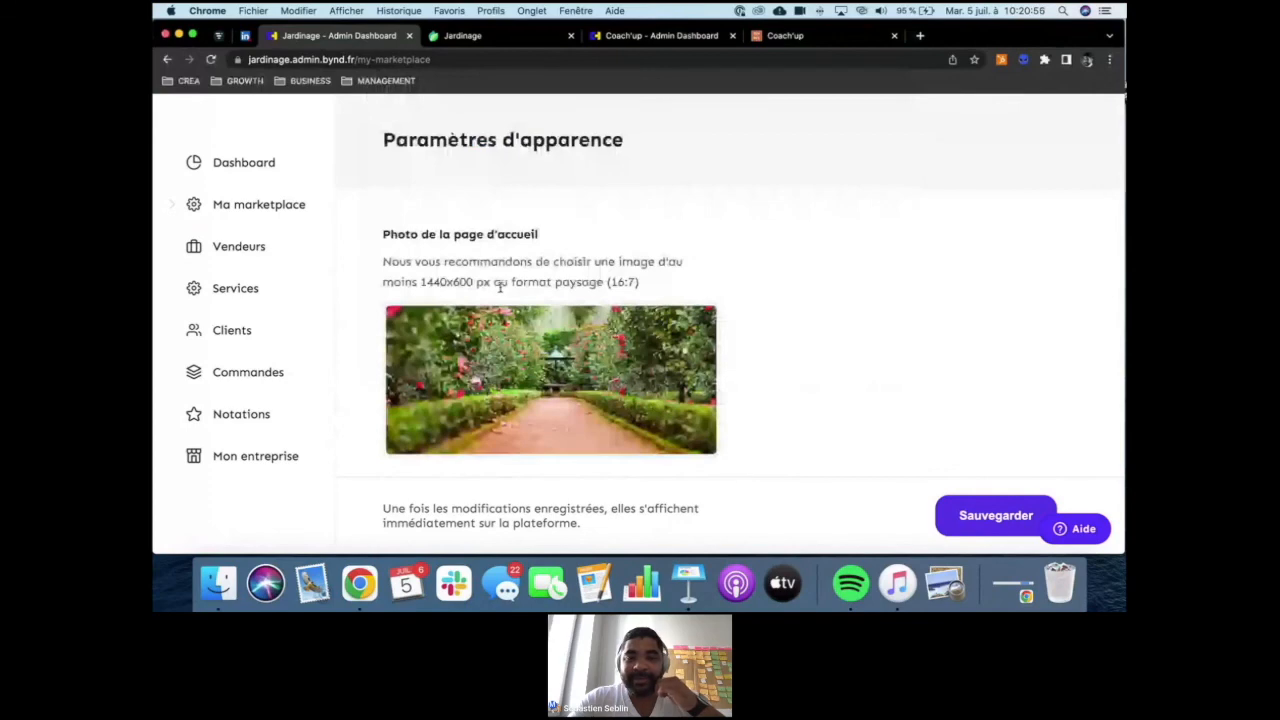
- Change the primary button colour to the red #EA4A4B in the appearance settings
{"action": "scroll", "coordinate": [499, 287], "scroll_direction": "down", "scroll_amount": 2}
{"action": "scroll", "coordinate": [514, 253], "scroll_direction": "down", "scroll_amount": 2}
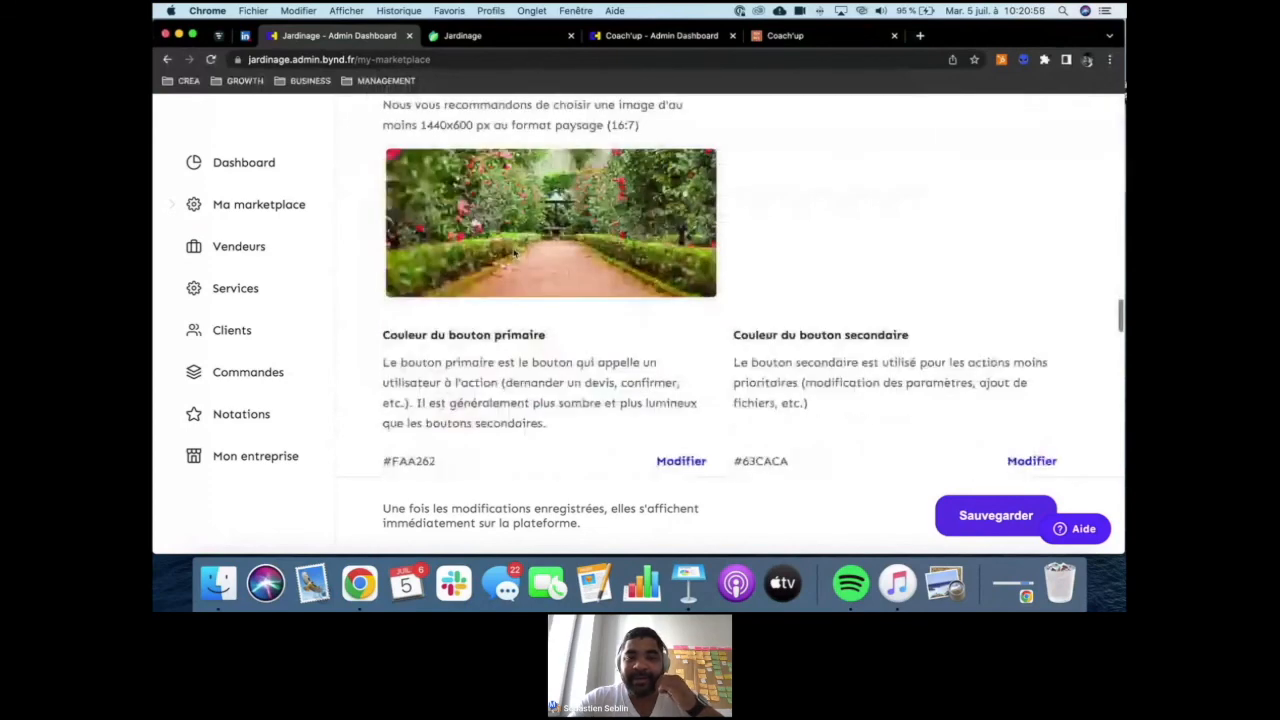
{"action": "scroll", "coordinate": [515, 253], "scroll_direction": "down", "scroll_amount": 6}
{"action": "left_click", "coordinate": [664, 204]}
{"action": "mouse_move", "coordinate": [600, 330]}
{"action": "left_mouse_down"}
{"action": "mouse_move", "coordinate": [563, 349]}
{"action": "mouse_move", "coordinate": [560, 334]}
{"action": "mouse_move", "coordinate": [601, 315]}
{"action": "left_mouse_up"}
{"action": "left_click", "coordinate": [736, 318]}
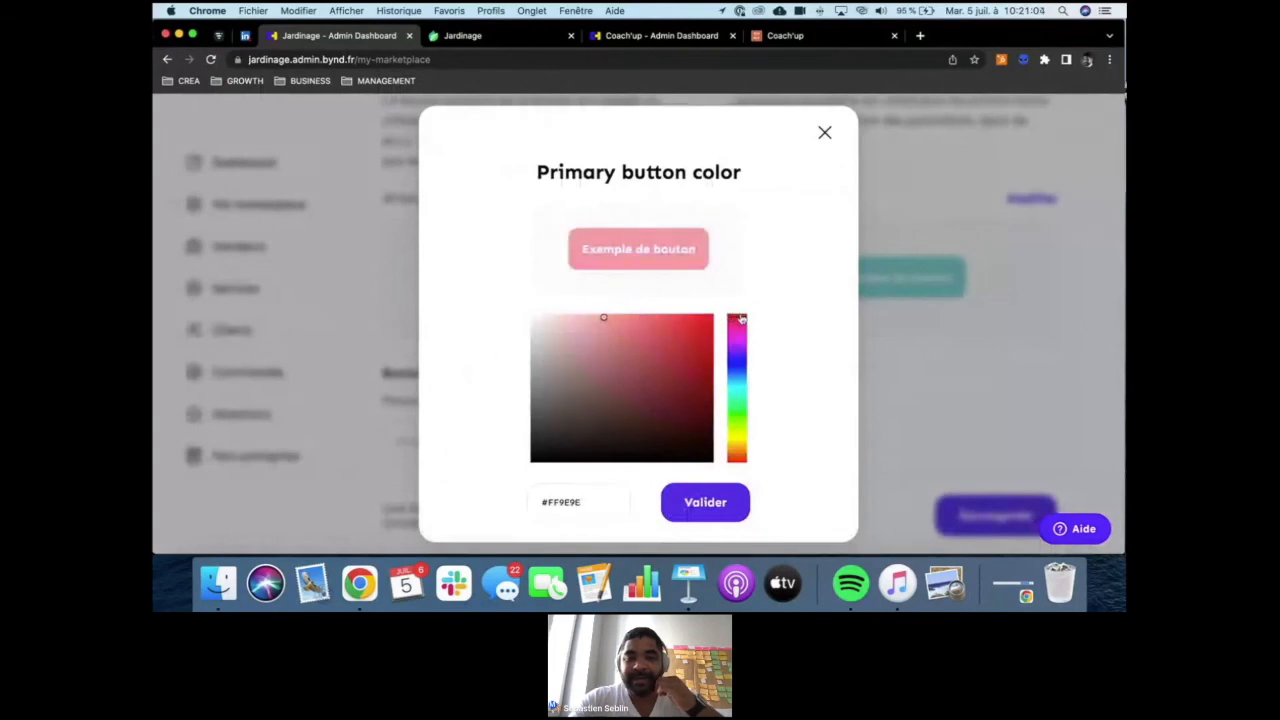
{"action": "left_click", "coordinate": [656, 331]}
{"action": "left_click", "coordinate": [658, 329]}
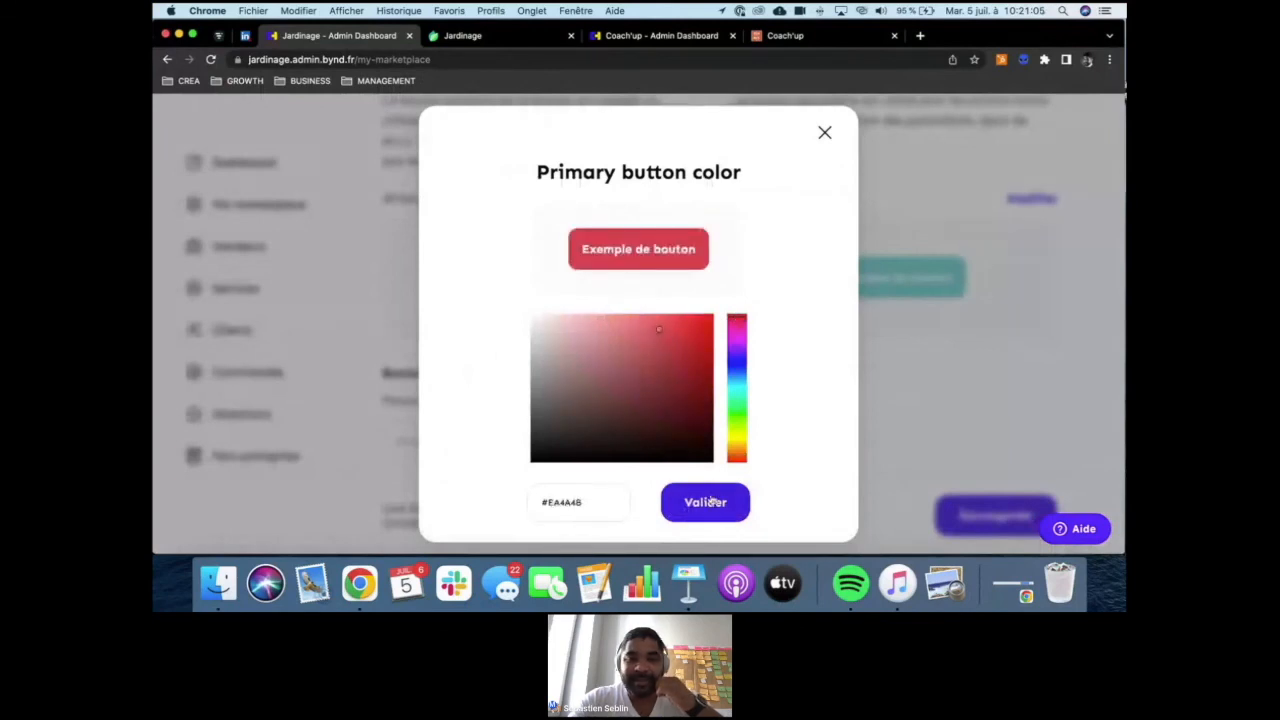
{"action": "left_click", "coordinate": [707, 502]}
- Look through the sign-up button, marketplace name and footer settings, then save the marketplace changes and return to the dashboard
{"action": "scroll", "coordinate": [600, 350], "scroll_direction": "down", "scroll_amount": 4}
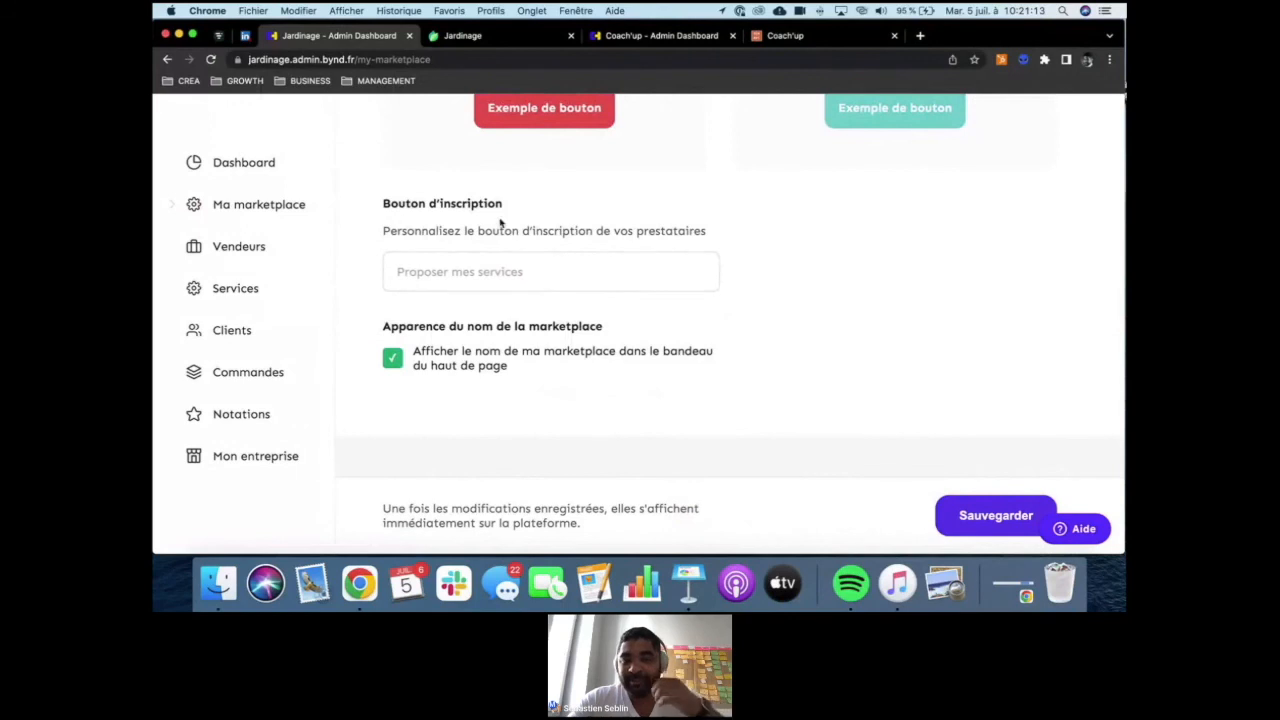
{"action": "scroll", "coordinate": [508, 274], "scroll_direction": "down", "scroll_amount": 1}
{"action": "scroll", "coordinate": [508, 274], "scroll_direction": "down", "scroll_amount": 10}
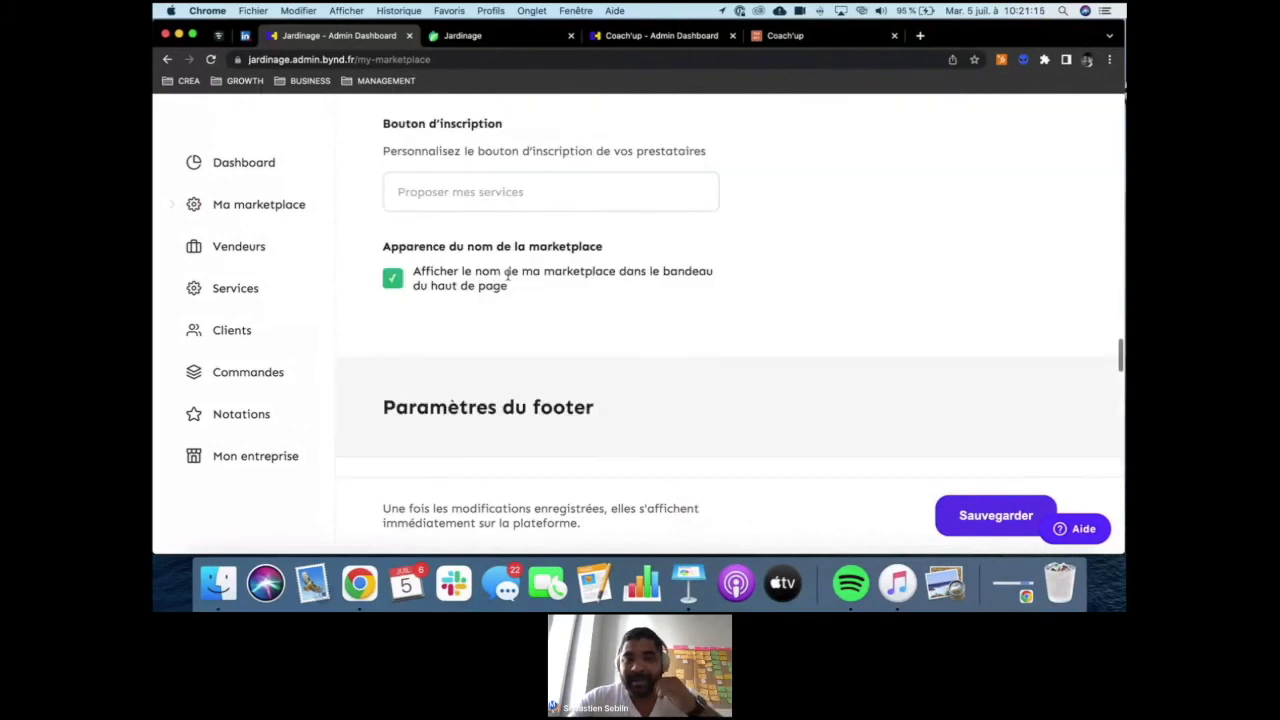
{"action": "scroll", "coordinate": [508, 276], "scroll_direction": "down", "scroll_amount": 6}
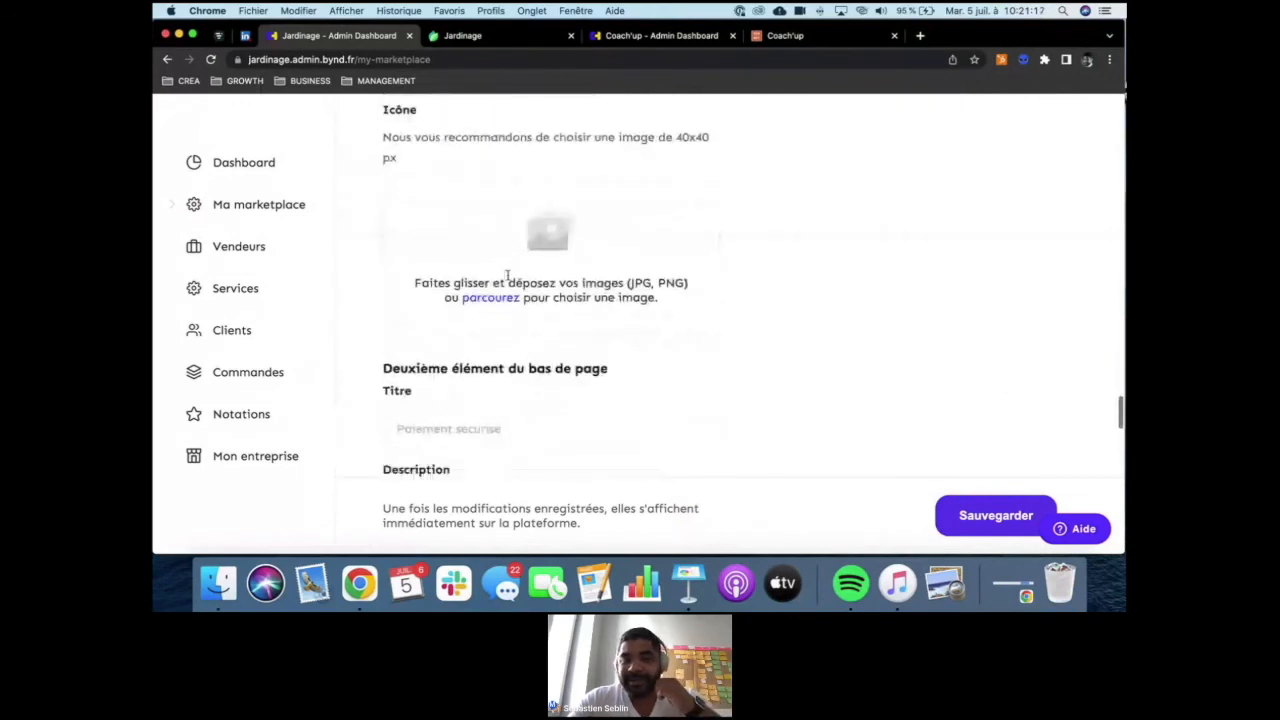
{"action": "scroll", "coordinate": [798, 309], "scroll_direction": "down", "scroll_amount": 12}
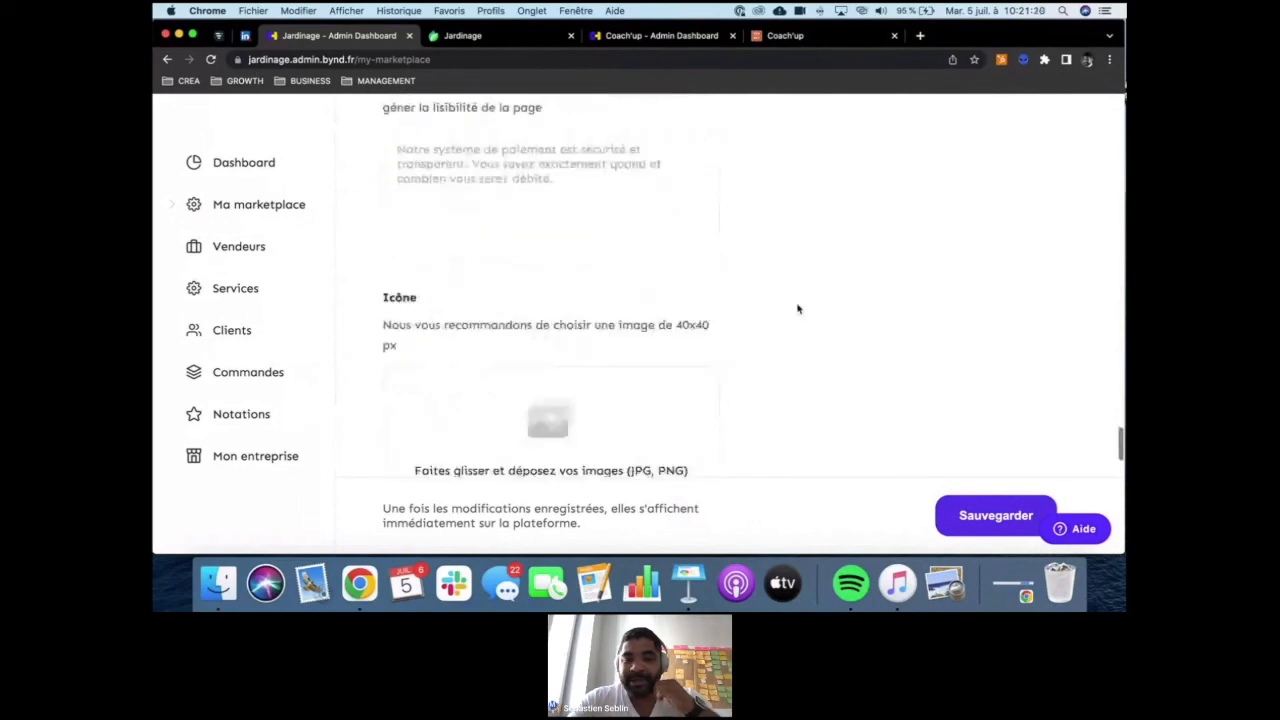
{"action": "left_click", "coordinate": [988, 521]}
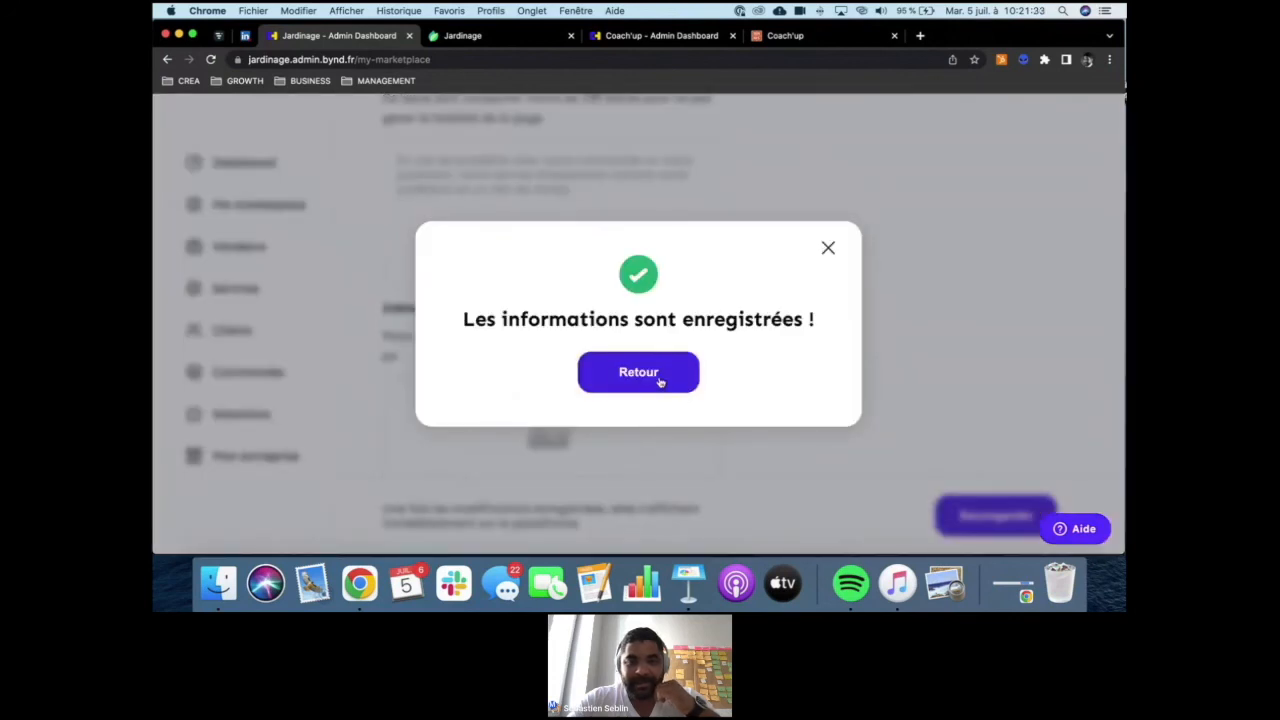
{"action": "left_click", "coordinate": [659, 381]}
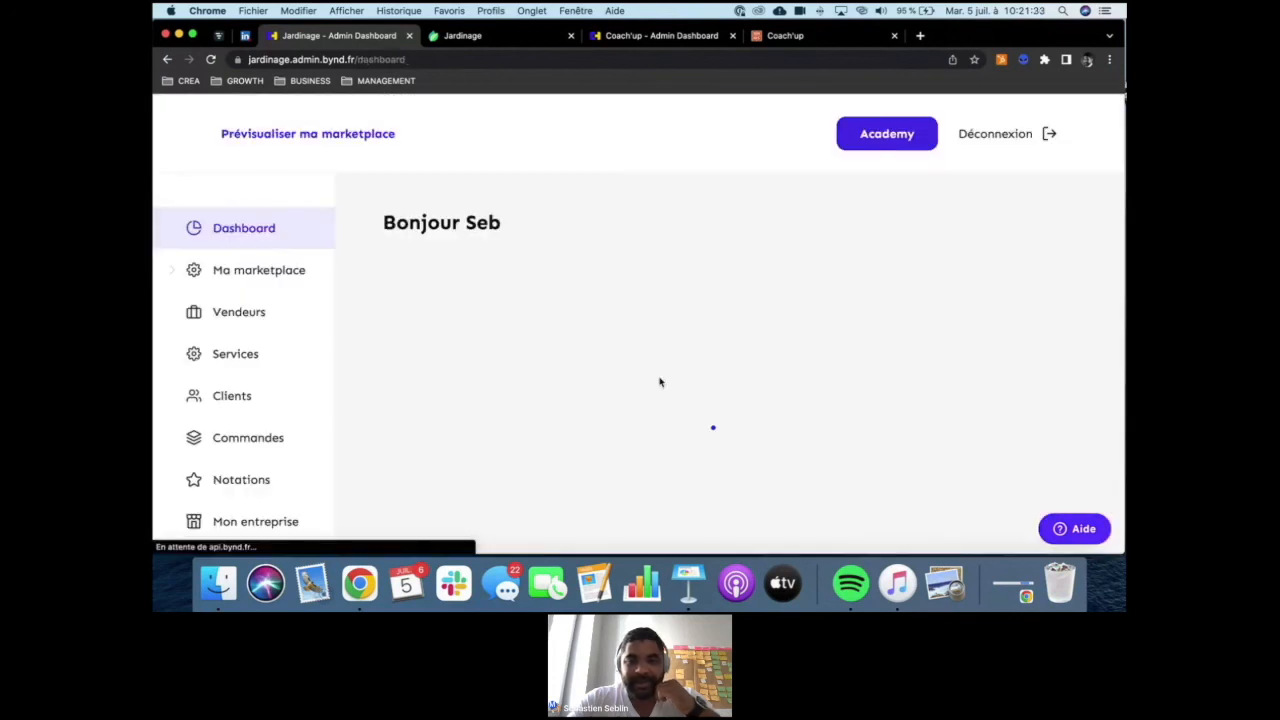
- Examine the dashboard's launch checklist from marketplace creation through the company data and payment method activation stages
{"action": "scroll", "coordinate": [518, 307], "scroll_direction": "down", "scroll_amount": 3}
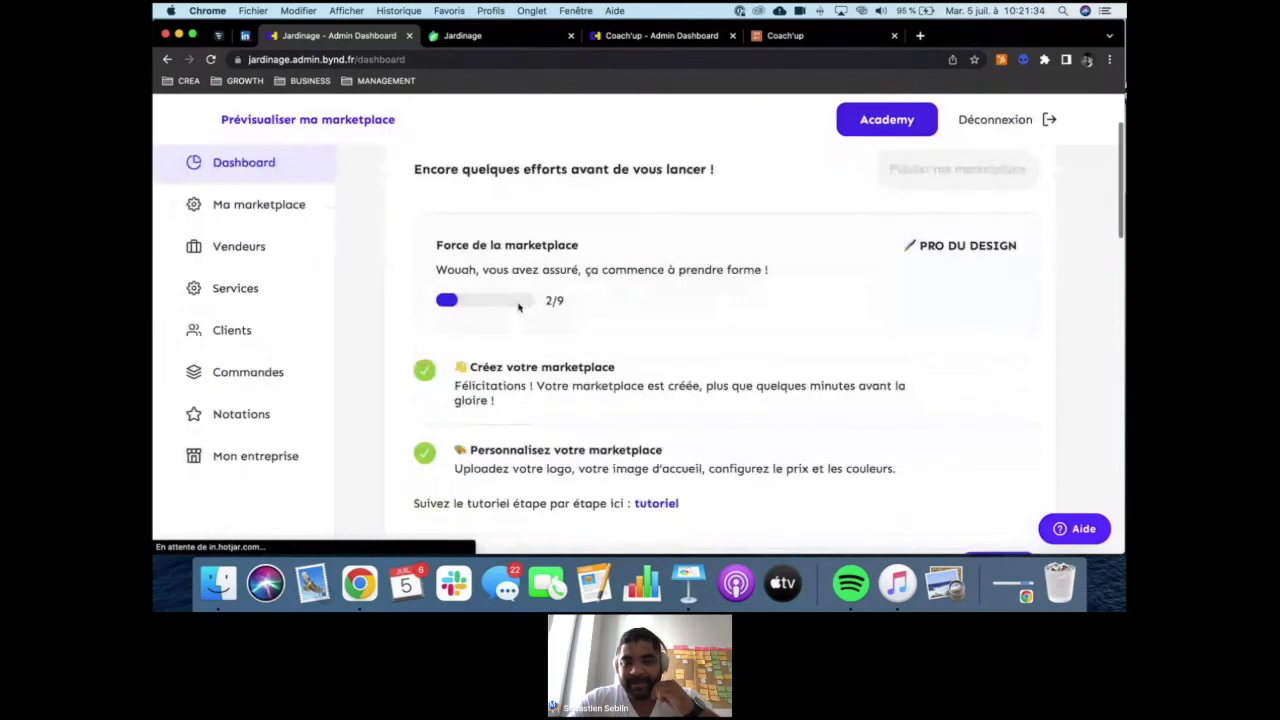
{"action": "scroll", "coordinate": [518, 307], "scroll_direction": "down", "scroll_amount": 2}
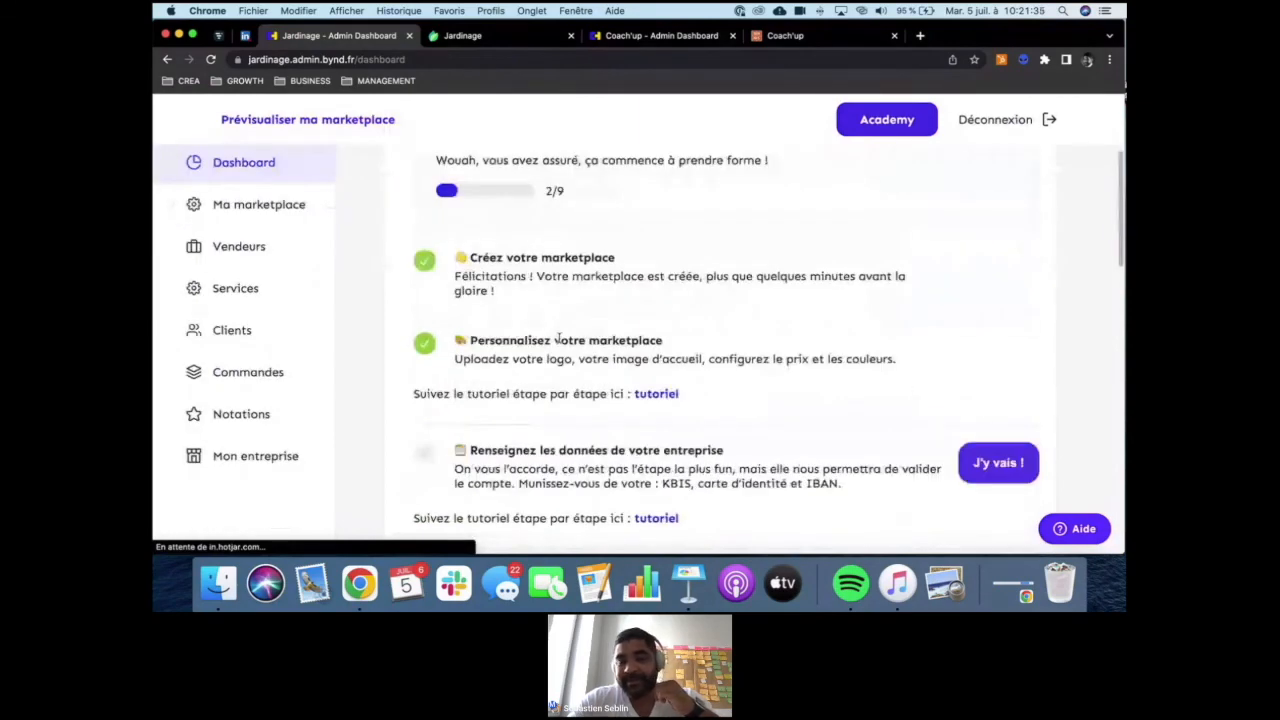
{"action": "scroll", "coordinate": [560, 339], "scroll_direction": "down", "scroll_amount": 2}
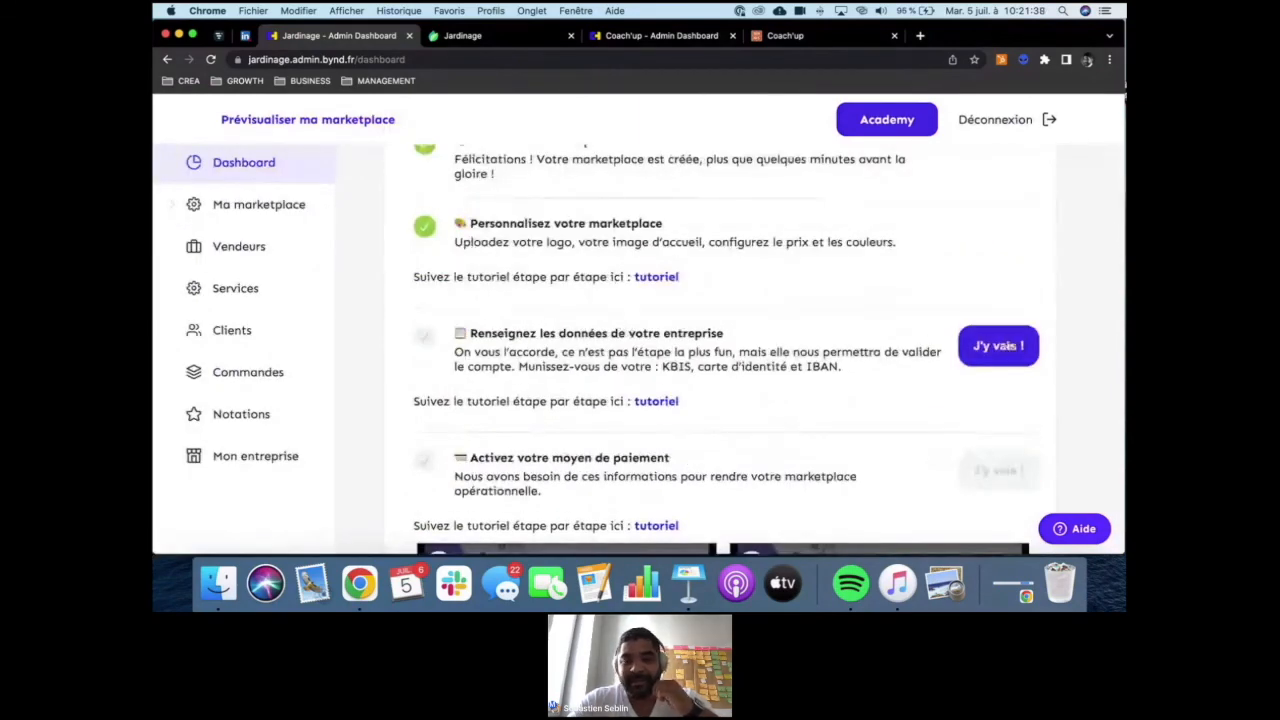
{"action": "left_click", "coordinate": [998, 347]}
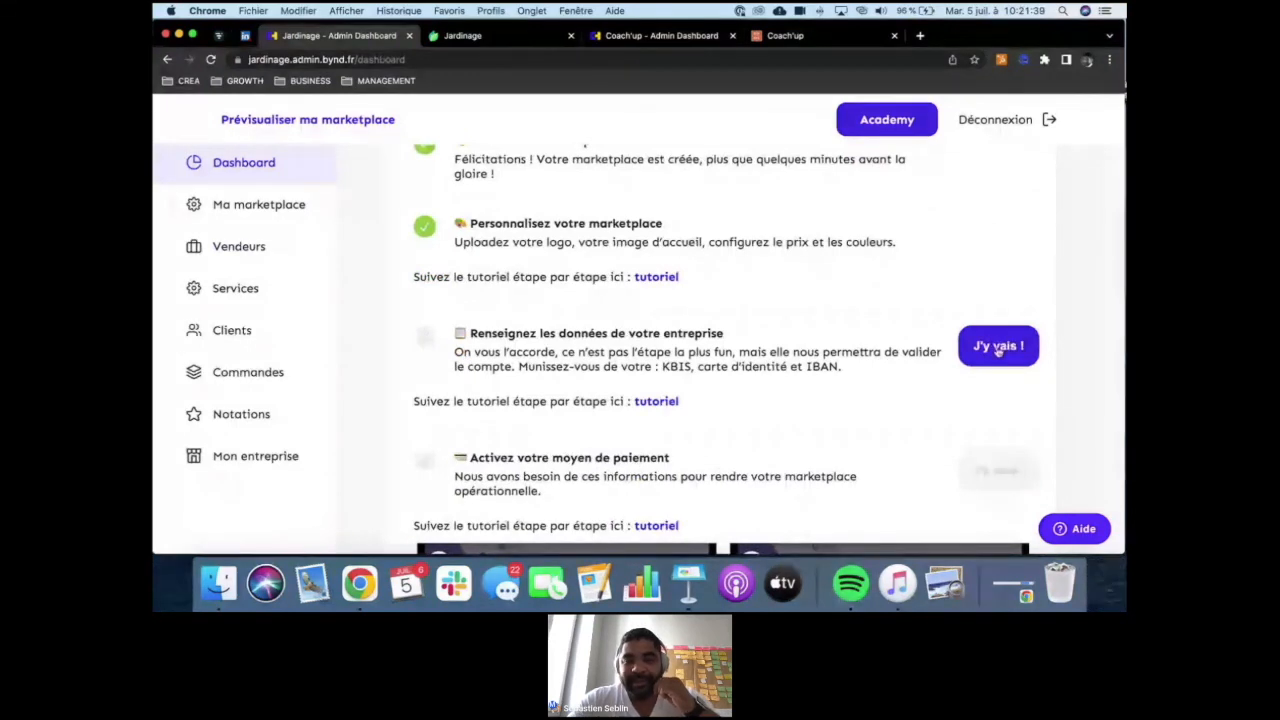
{"action": "scroll", "coordinate": [630, 336], "scroll_direction": "down", "scroll_amount": 2}
{"action": "triple_click", "coordinate": [604, 326]}
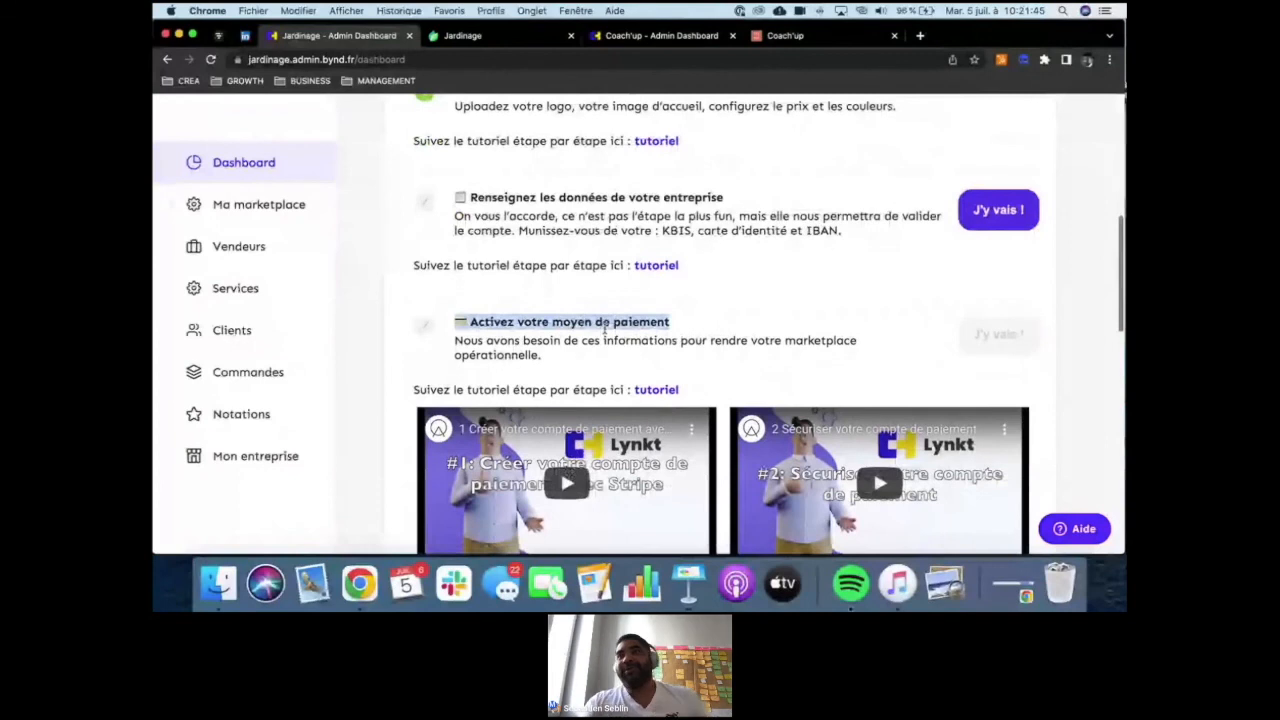
{"action": "scroll", "coordinate": [604, 326], "scroll_direction": "down", "scroll_amount": 1}
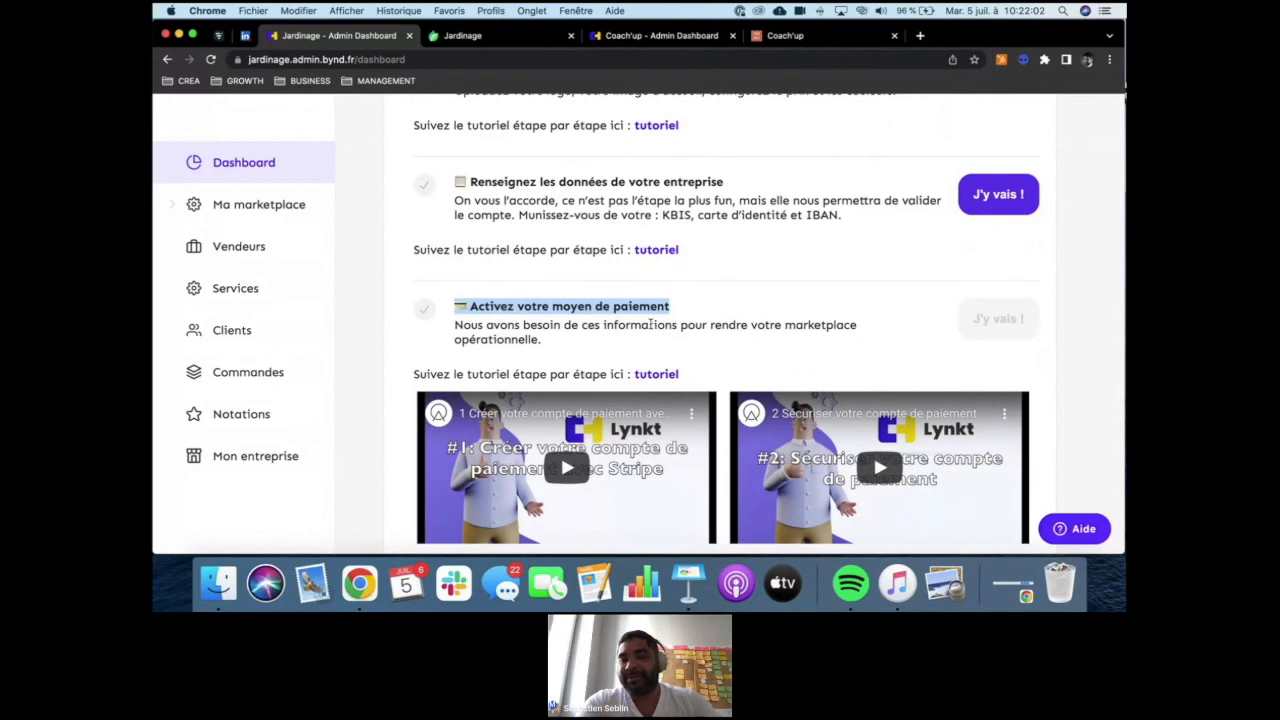
{"action": "scroll", "coordinate": [651, 324], "scroll_direction": "down", "scroll_amount": 3}
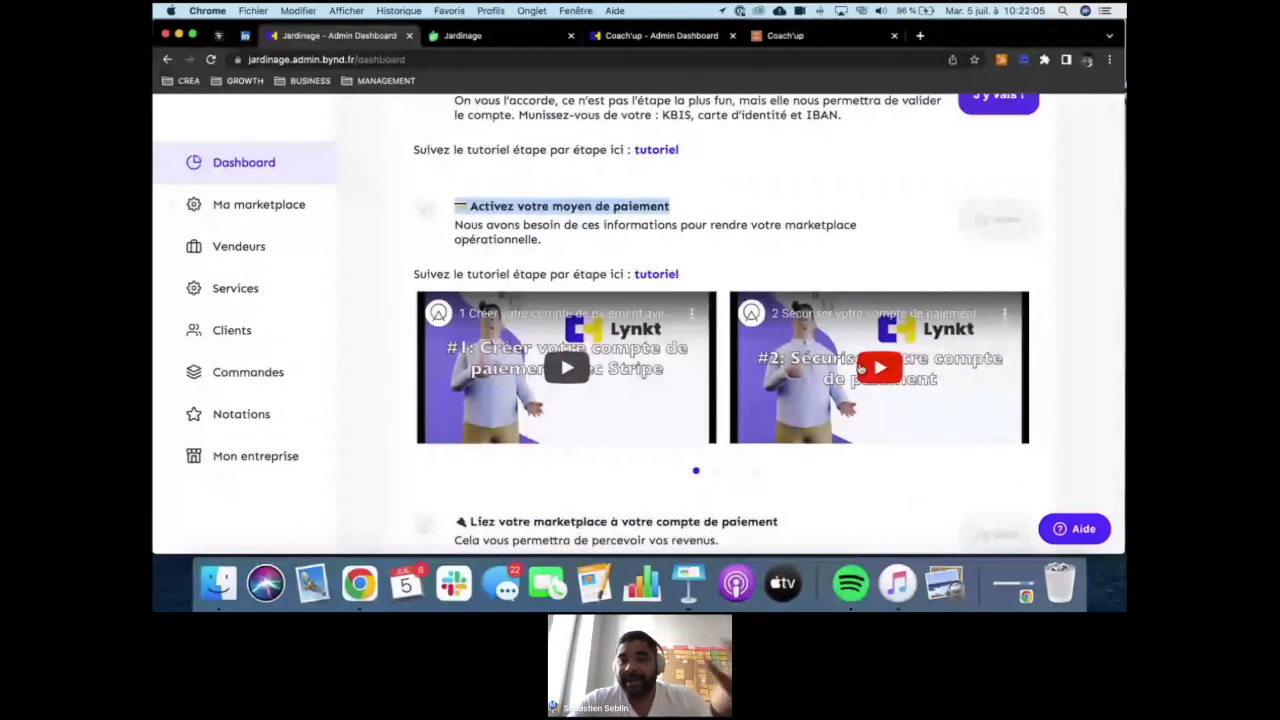
{"action": "scroll", "coordinate": [680, 230], "scroll_direction": "down", "scroll_amount": 3}
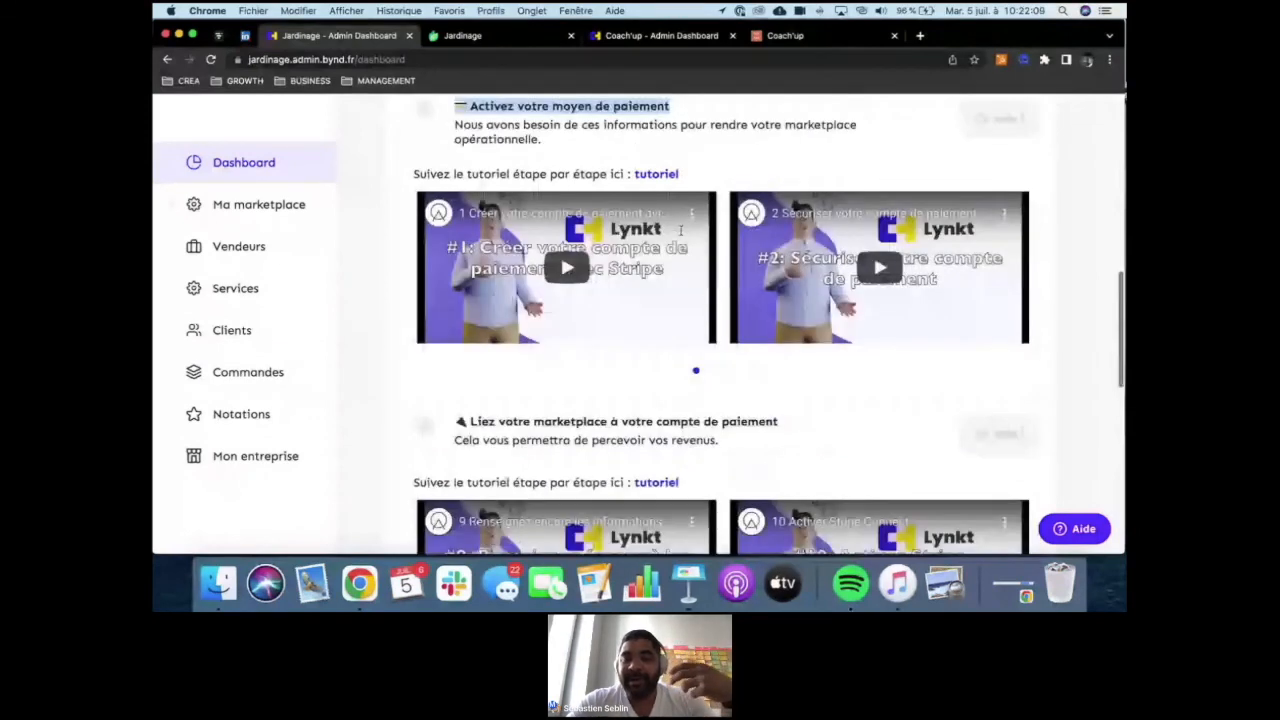
- Read the remaining launch checklist stages, from linking the payment account through publication, validation and first provider to joining the community
{"action": "scroll", "coordinate": [680, 230], "scroll_direction": "down", "scroll_amount": 1}
{"action": "triple_click", "coordinate": [568, 381]}
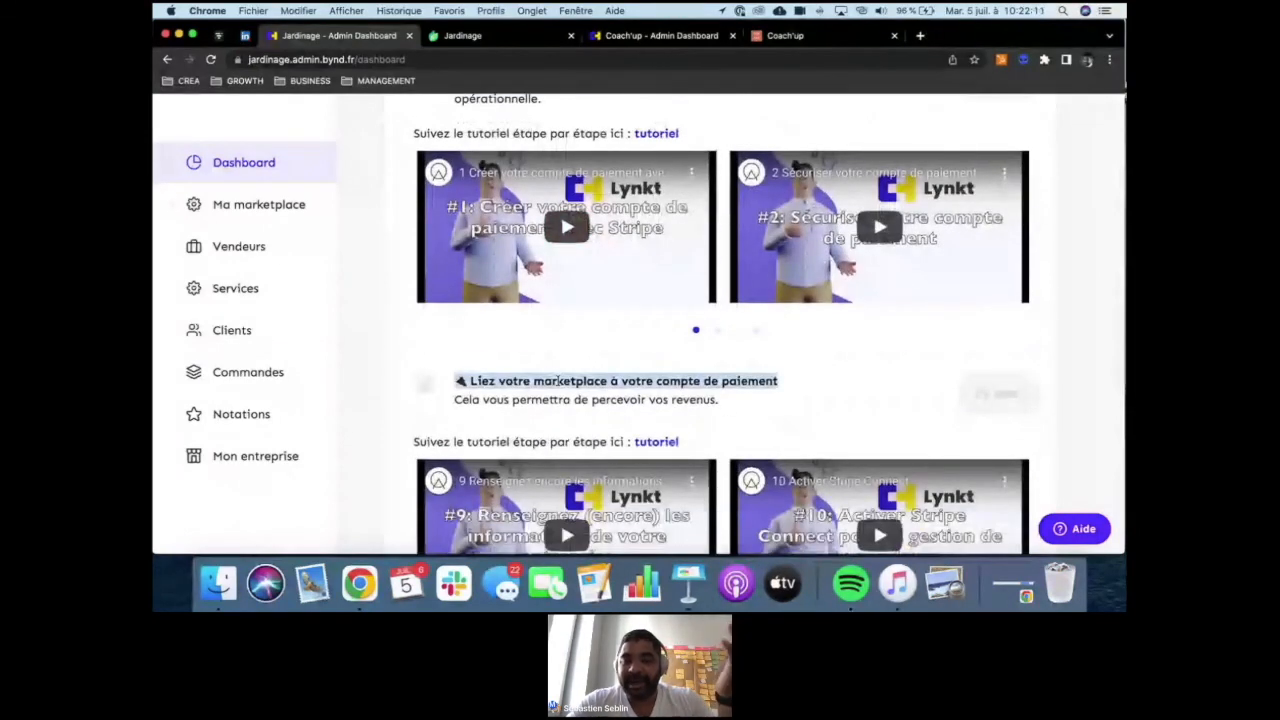
{"action": "scroll", "coordinate": [568, 382], "scroll_direction": "down", "scroll_amount": 1}
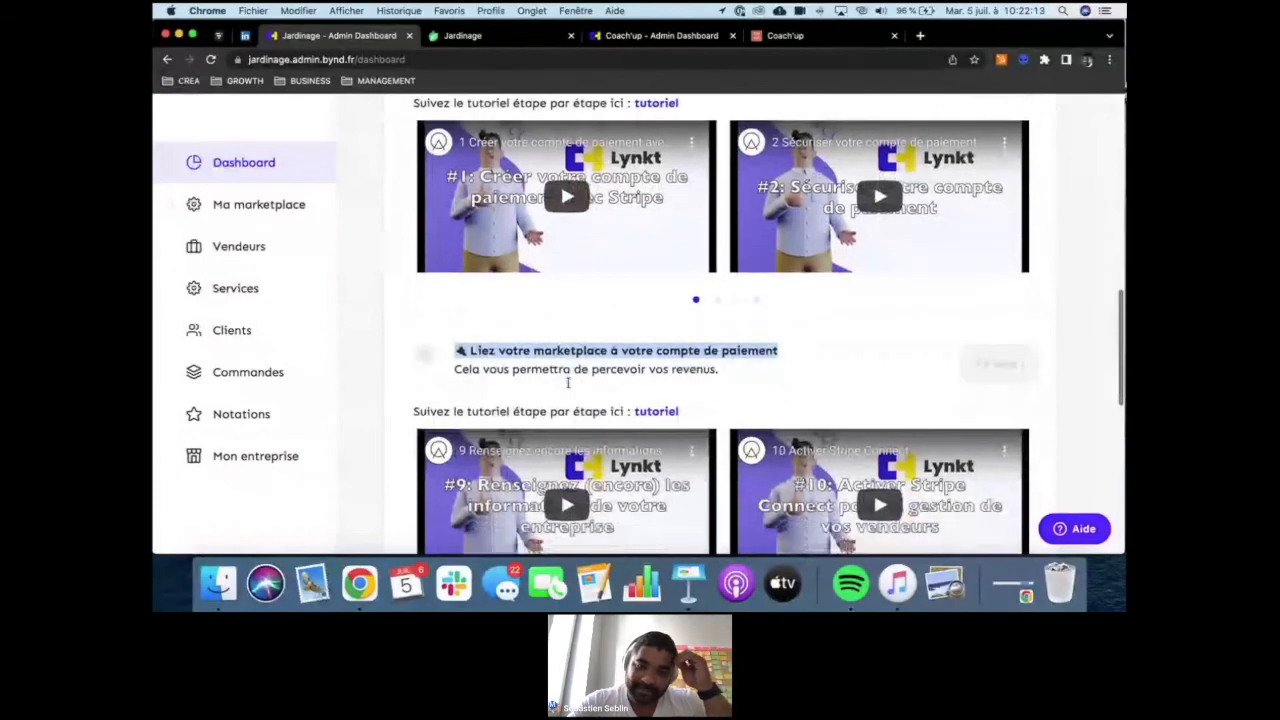
{"action": "scroll", "coordinate": [568, 382], "scroll_direction": "down", "scroll_amount": 3}
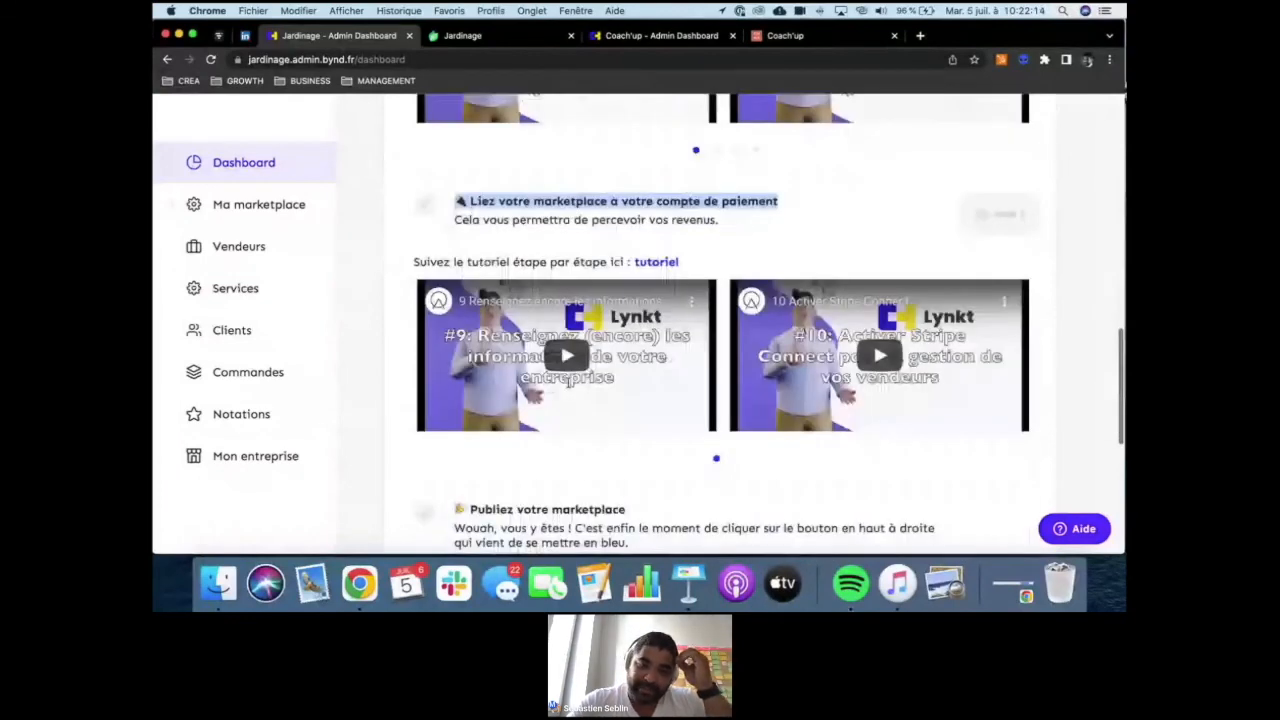
{"action": "scroll", "coordinate": [568, 381], "scroll_direction": "down", "scroll_amount": 3}
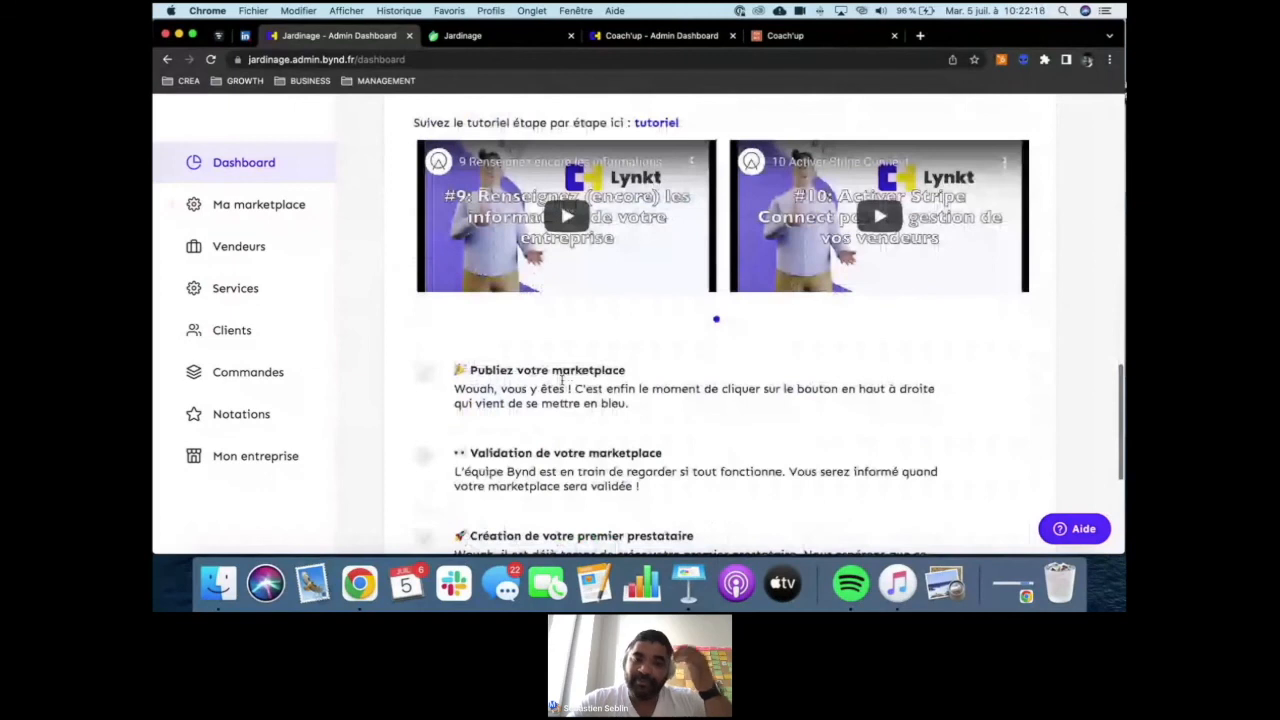
{"action": "scroll", "coordinate": [562, 381], "scroll_direction": "down", "scroll_amount": 2}
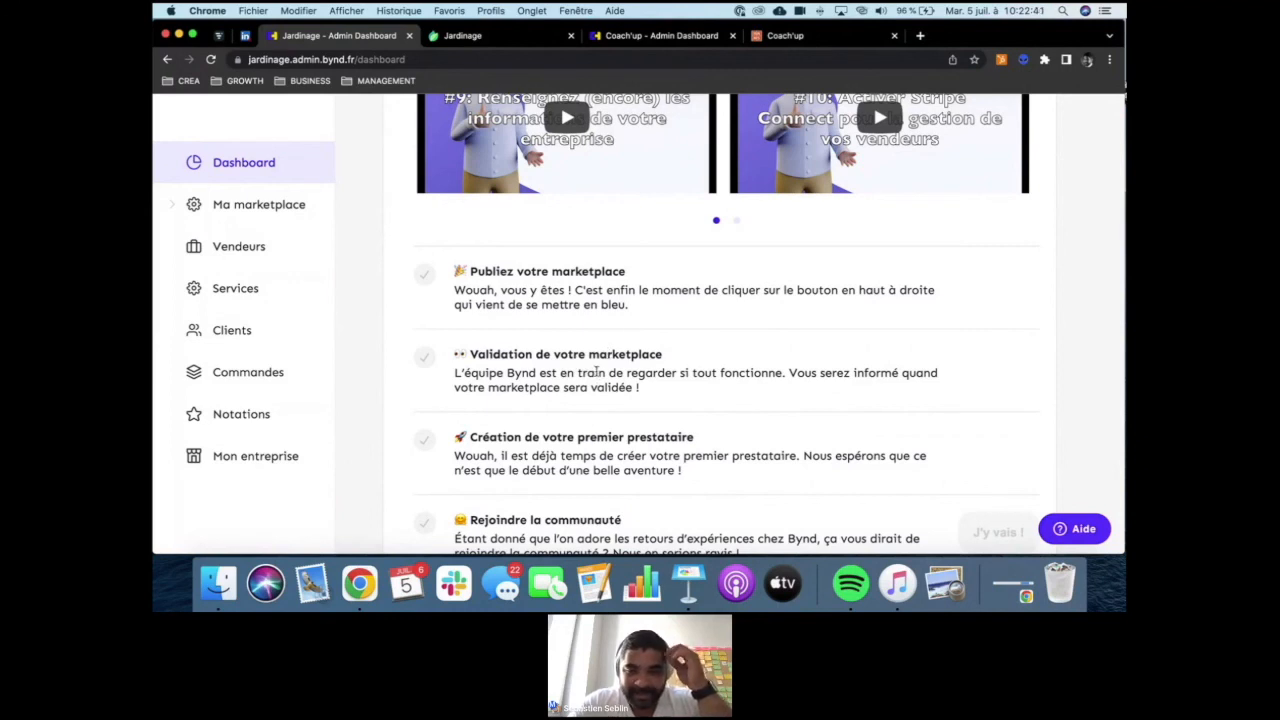
{"action": "scroll", "coordinate": [597, 372], "scroll_direction": "down", "scroll_amount": 1}
{"action": "scroll", "coordinate": [597, 372], "scroll_direction": "down", "scroll_amount": 3}
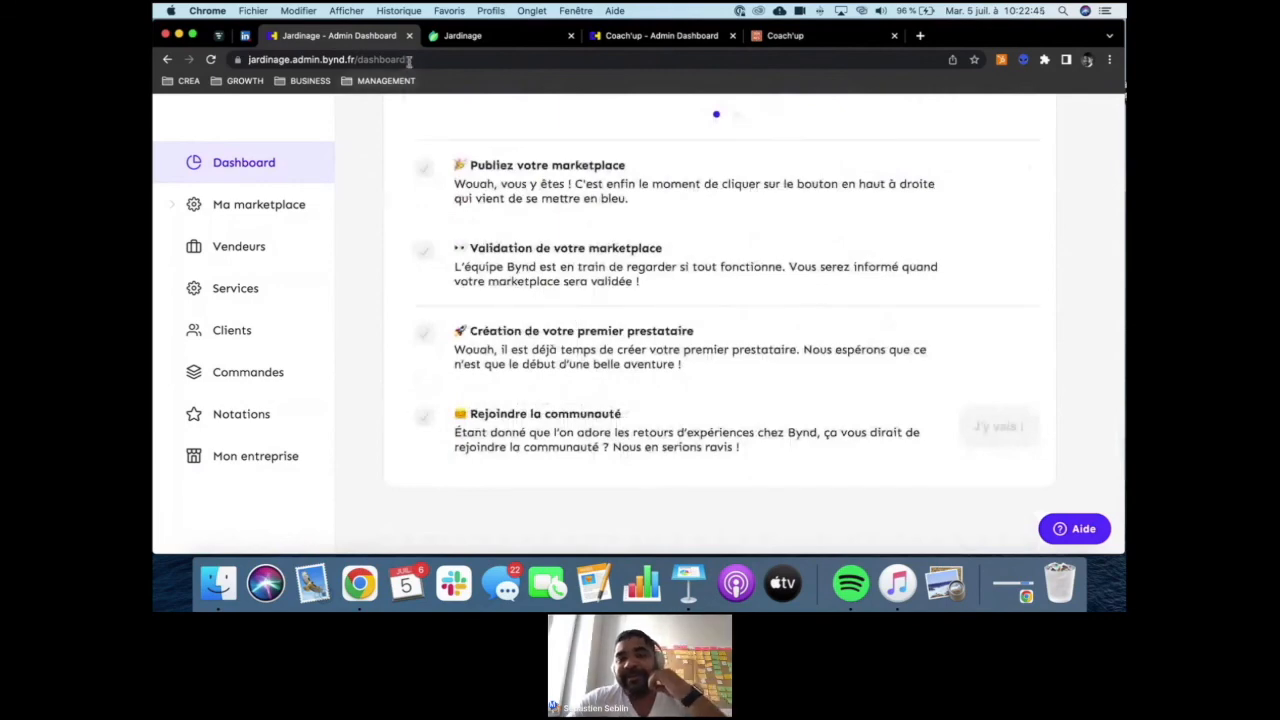
{"action": "scroll", "coordinate": [575, 297], "scroll_direction": "up", "scroll_amount": 5}
{"action": "scroll", "coordinate": [575, 297], "scroll_direction": "up", "scroll_amount": 8}
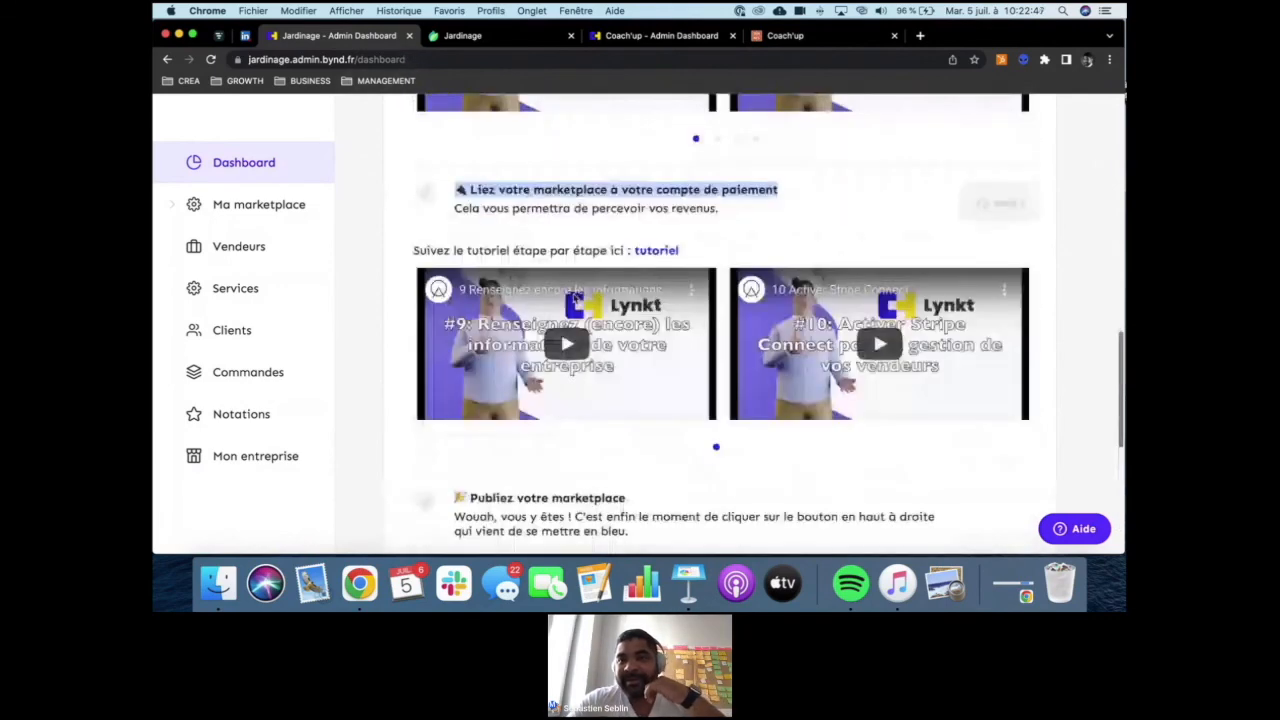